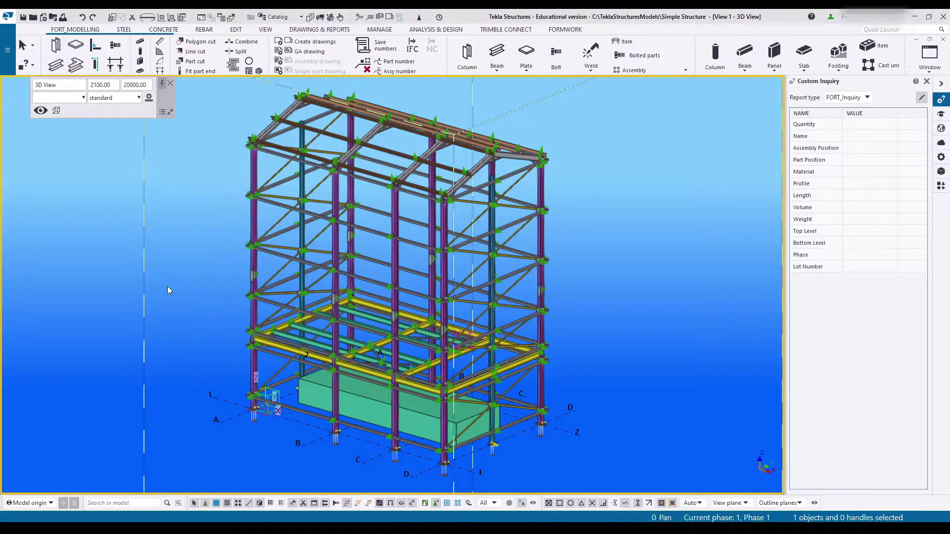
- Set the object representation of the All group to Color by phase and apply it to the model
{"action": "left_click", "coordinate": [331, 18]}
{"action": "left_click_drag", "start_coordinate": [290, 120], "coordinate": [688, 78]}
{"action": "middle_click_drag", "start_coordinate": [239, 233], "coordinate": [161, 249]}
{"action": "left_click", "coordinate": [564, 157]}
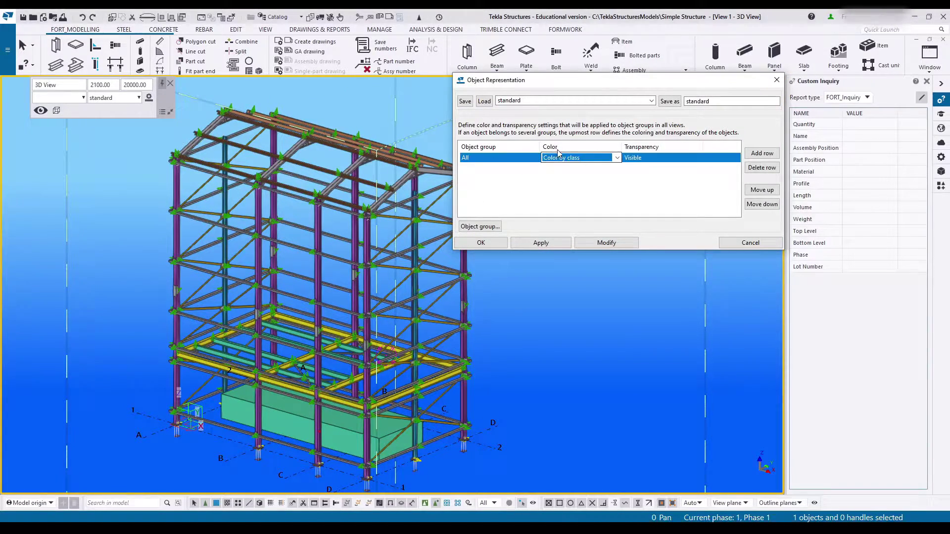
{"action": "left_click", "coordinate": [588, 159]}
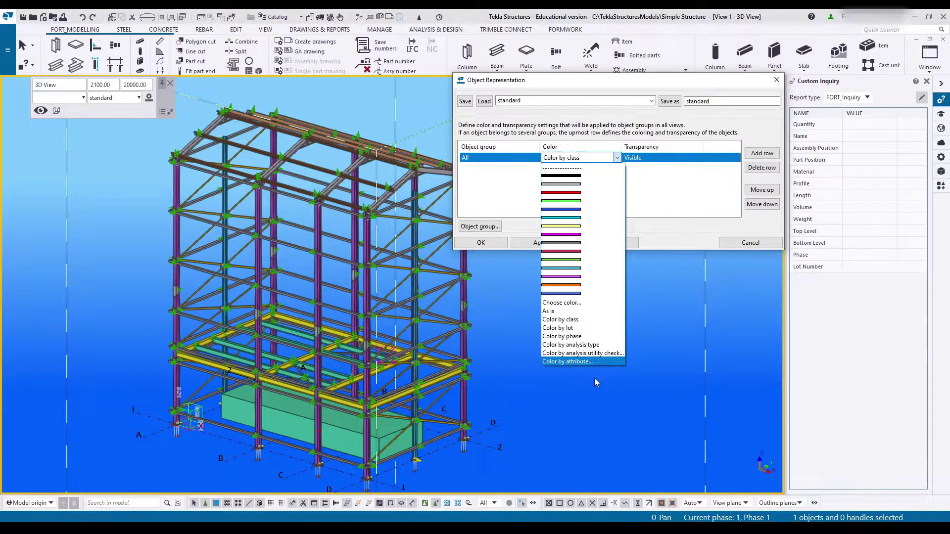
{"action": "left_click", "coordinate": [593, 336]}
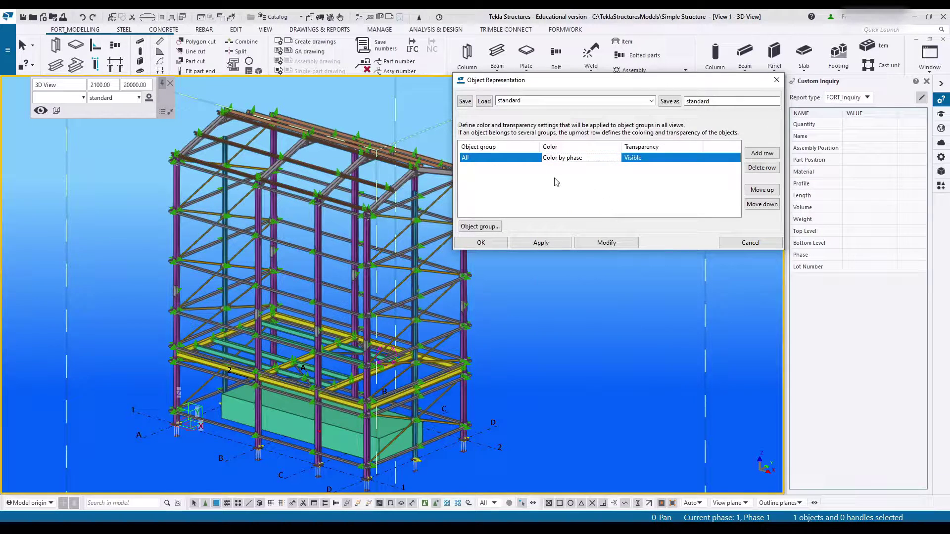
{"action": "left_click", "coordinate": [606, 243]}
- Examine the phase-coloured model and inquire the phase of a lower column, an upper column, a rafter and a purlin
{"action": "scroll", "coordinate": [449, 293], "scroll_direction": "down", "scroll_amount": 5}
{"action": "scroll", "coordinate": [441, 287], "scroll_direction": "up", "scroll_amount": 8}
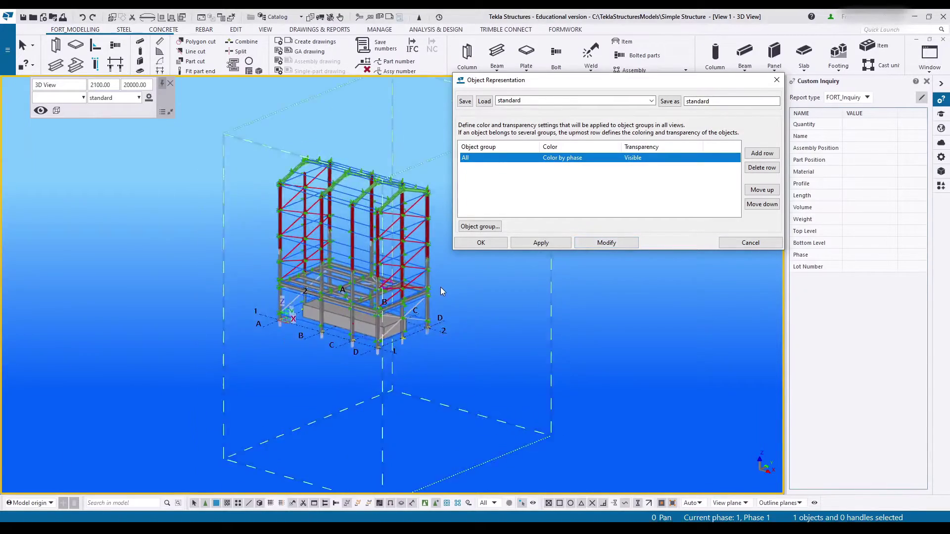
{"action": "scroll", "coordinate": [354, 286], "scroll_direction": "up", "scroll_amount": 1}
{"action": "middle_click_drag", "start_coordinate": [297, 297], "coordinate": [309, 338]}
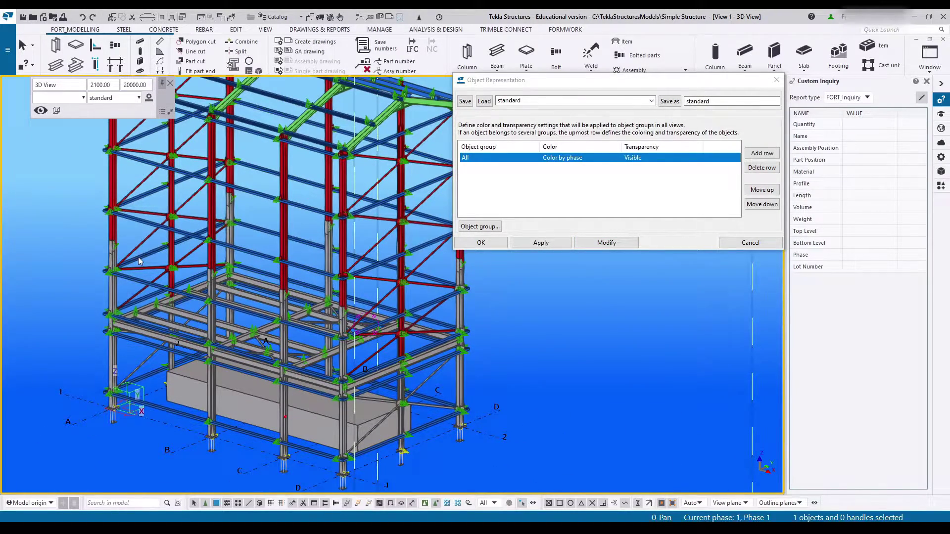
{"action": "middle_click_drag", "start_coordinate": [305, 304], "coordinate": [268, 339]}
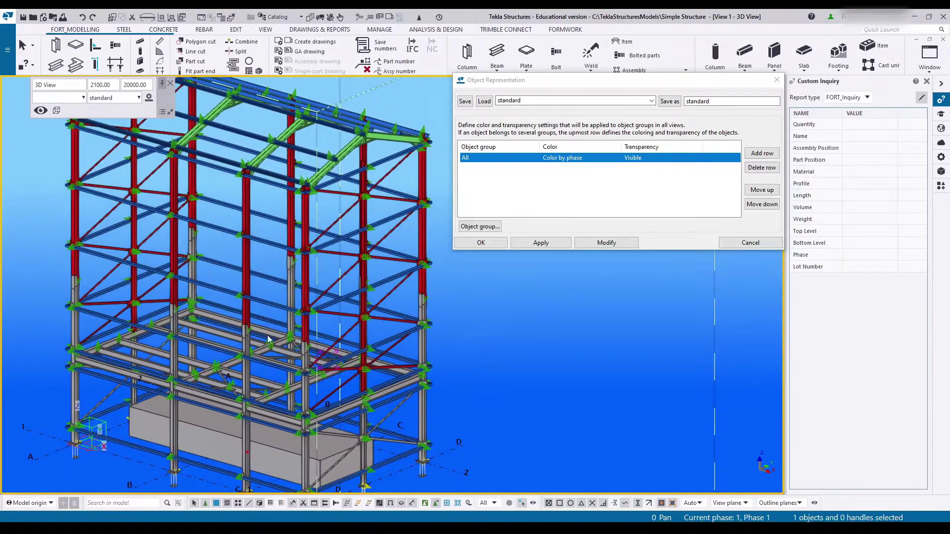
{"action": "left_click", "coordinate": [75, 329]}
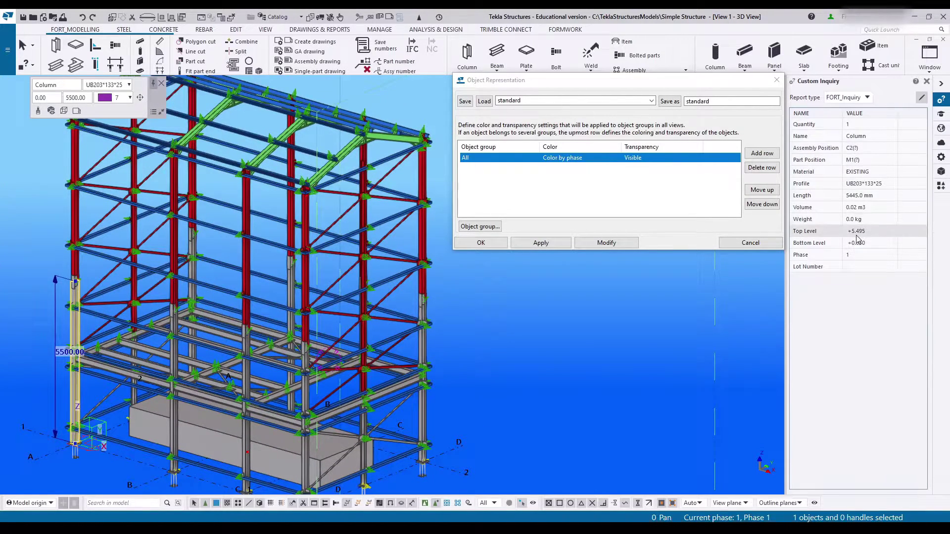
{"action": "left_click", "coordinate": [75, 218]}
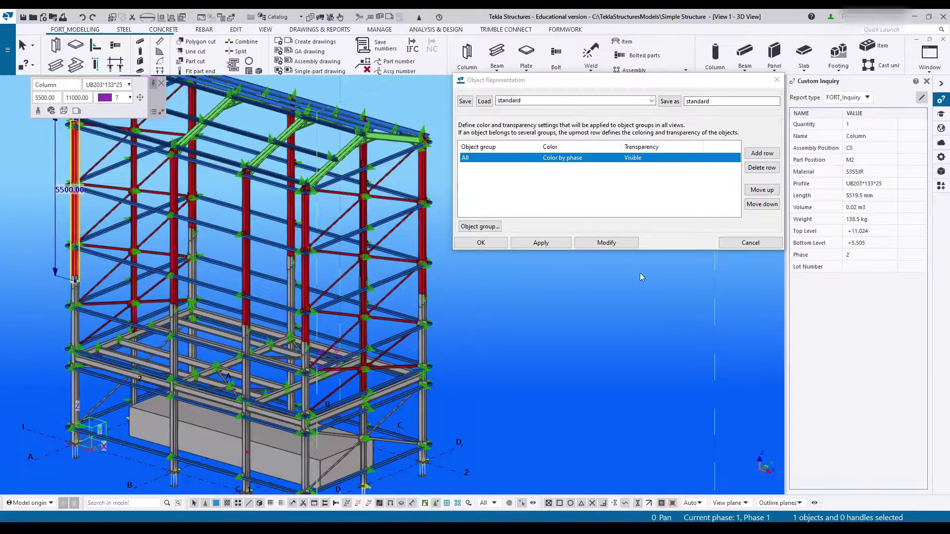
{"action": "left_click", "coordinate": [276, 141]}
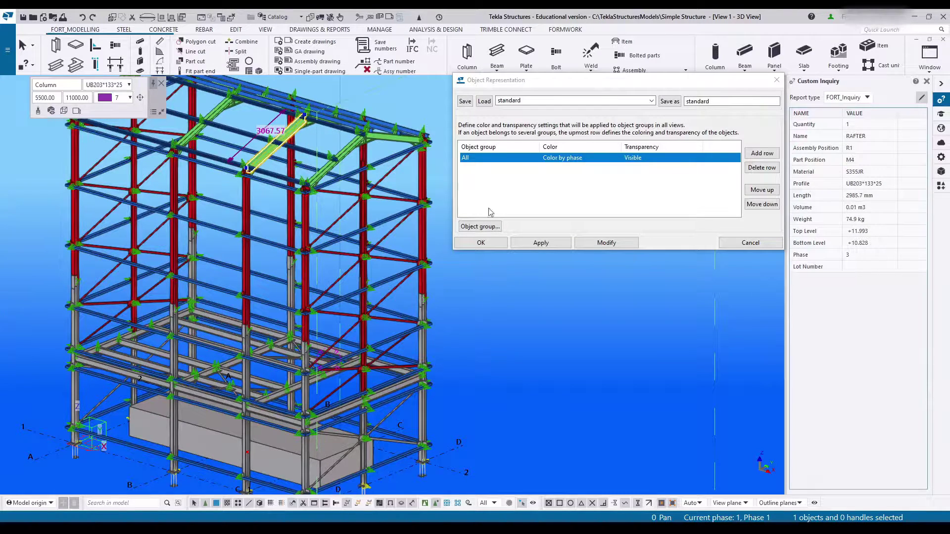
{"action": "left_click", "coordinate": [389, 159]}
{"action": "left_click", "coordinate": [679, 268]}
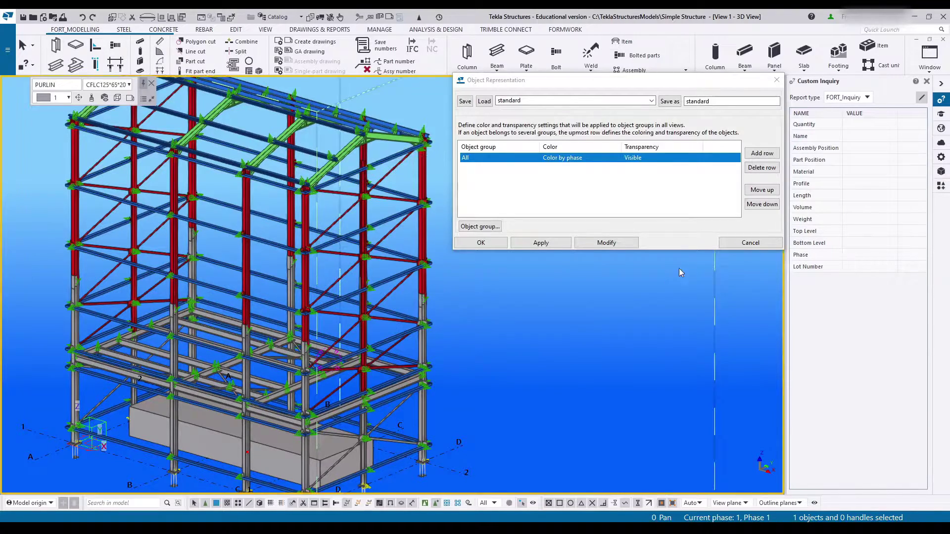
- Load the FORT_3D_VIEW settings into the general arrangement drawing properties
{"action": "mouse_move", "coordinate": [429, 254]}
{"action": "middle_mouse_down"}
{"action": "mouse_move", "coordinate": [671, 229]}
{"action": "mouse_move", "coordinate": [635, 267]}
{"action": "mouse_move", "coordinate": [530, 261]}
{"action": "middle_mouse_up"}
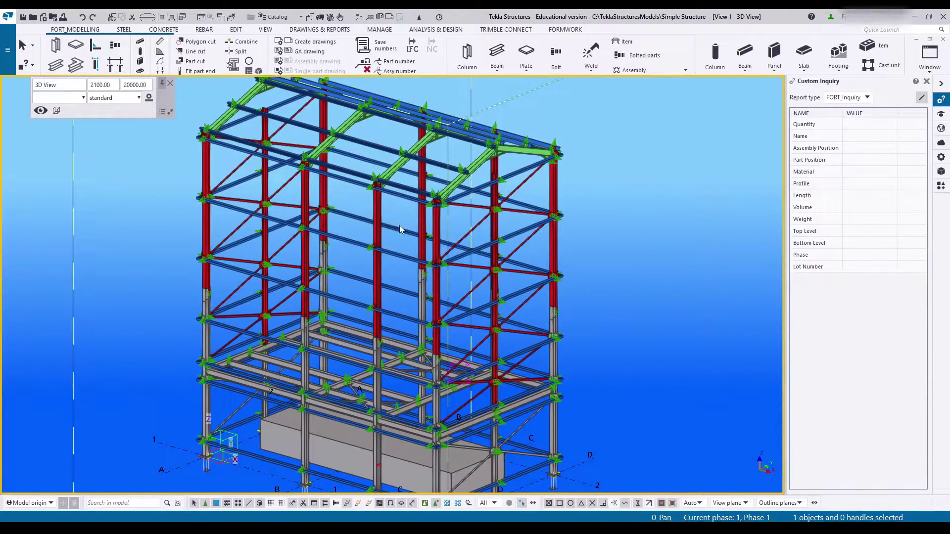
{"action": "scroll", "coordinate": [331, 130], "scroll_direction": "down", "scroll_amount": 1}
{"action": "left_click", "coordinate": [279, 51]}
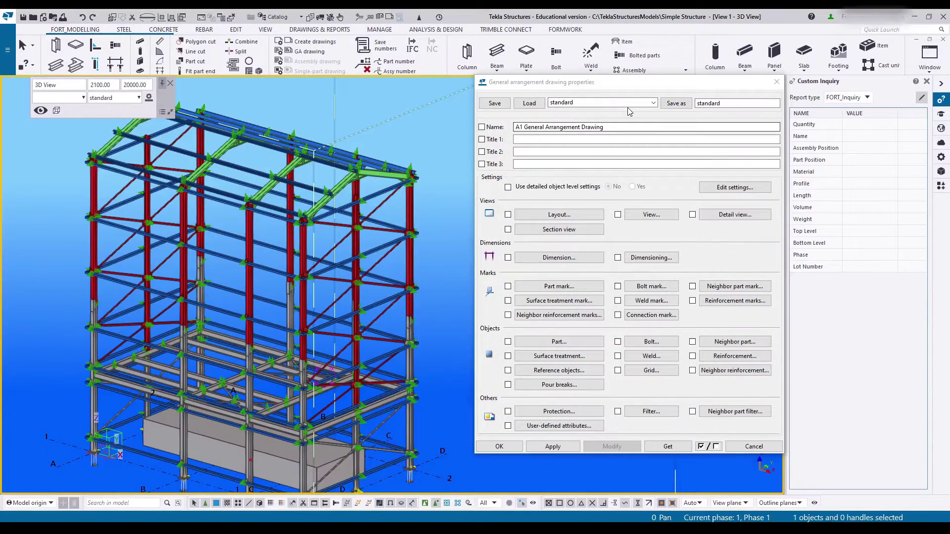
{"action": "left_click", "coordinate": [569, 103]}
{"action": "left_click", "coordinate": [571, 124]}
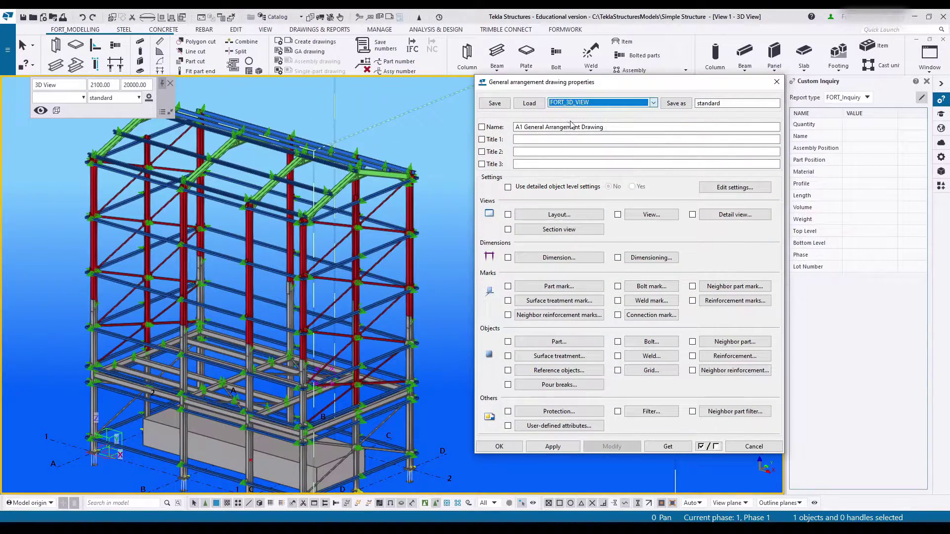
{"action": "left_click", "coordinate": [529, 102]}
- Enter FORT_3D_BY_COLOUR as the save-as name, and apply drawing name 3D-003 with Title 1 as 3D VIEW BY PHASE COLOUR
{"action": "left_click_drag", "start_coordinate": [754, 104], "coordinate": [727, 105]}
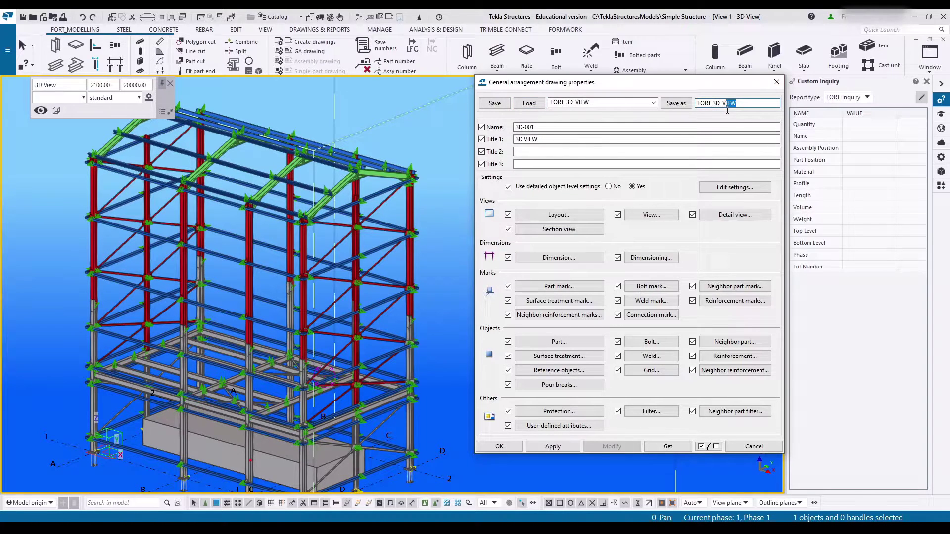
{"action": "type", "text": "BY_"}
{"action": "mouse_move", "coordinate": [539, 140]}
{"action": "left_mouse_down"}
{"action": "mouse_move", "coordinate": [524, 149]}
{"action": "mouse_move", "coordinate": [546, 149]}
{"action": "left_mouse_up"}
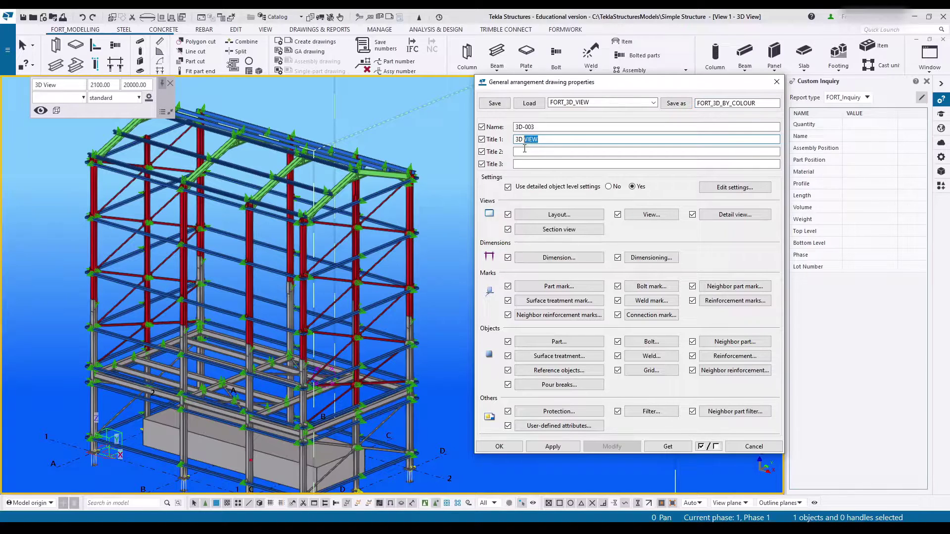
{"action": "type", "text": "BY PHASE COLOUR"}
{"action": "left_click", "coordinate": [546, 448]}
- Create a general arrangement drawing from the 3D View with the option to open the drawing enabled
{"action": "left_click", "coordinate": [308, 51]}
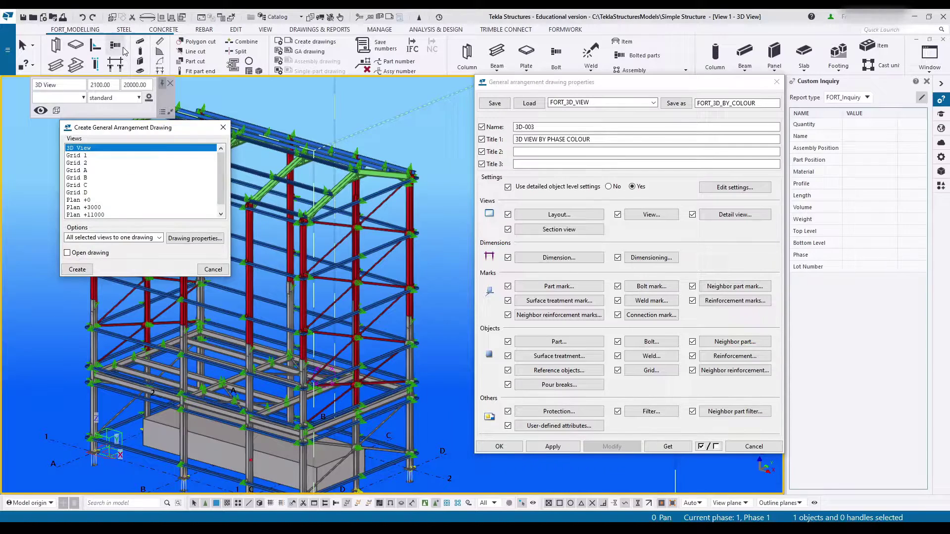
{"action": "left_click", "coordinate": [91, 253]}
{"action": "left_click", "coordinate": [77, 270]}
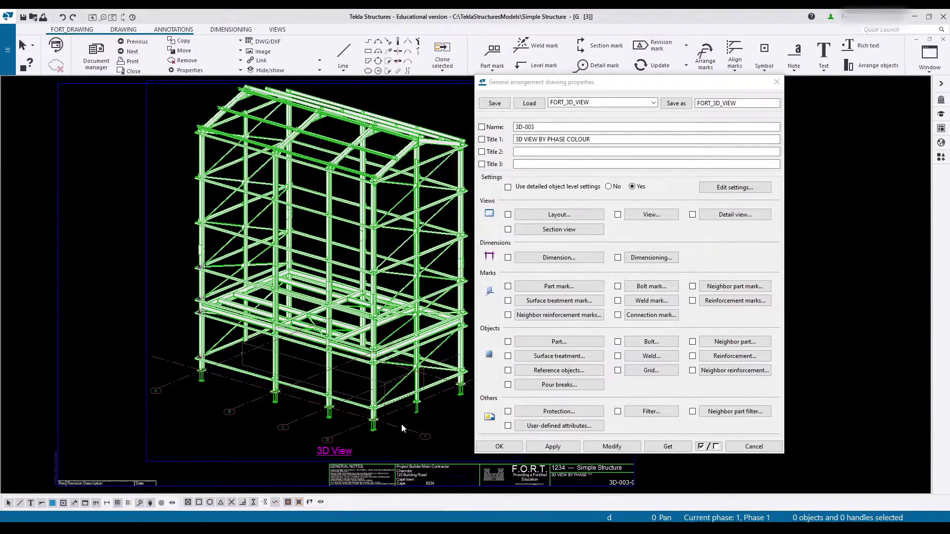
- Examine the part colours, column bases and grid labels in the new 3D view drawing
{"action": "scroll", "coordinate": [369, 339], "scroll_direction": "up", "scroll_amount": 6}
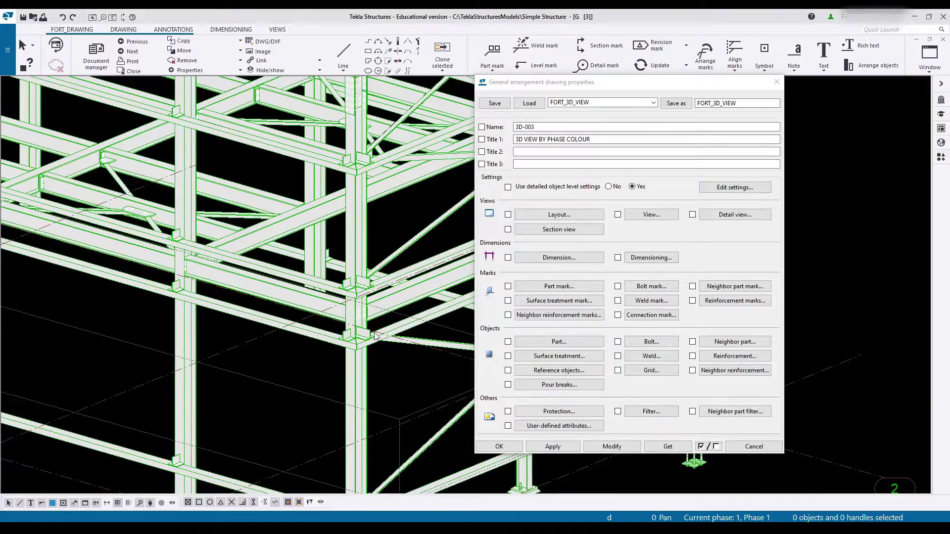
{"action": "scroll", "coordinate": [296, 384], "scroll_direction": "down", "scroll_amount": 6}
{"action": "scroll", "coordinate": [97, 426], "scroll_direction": "up", "scroll_amount": 5}
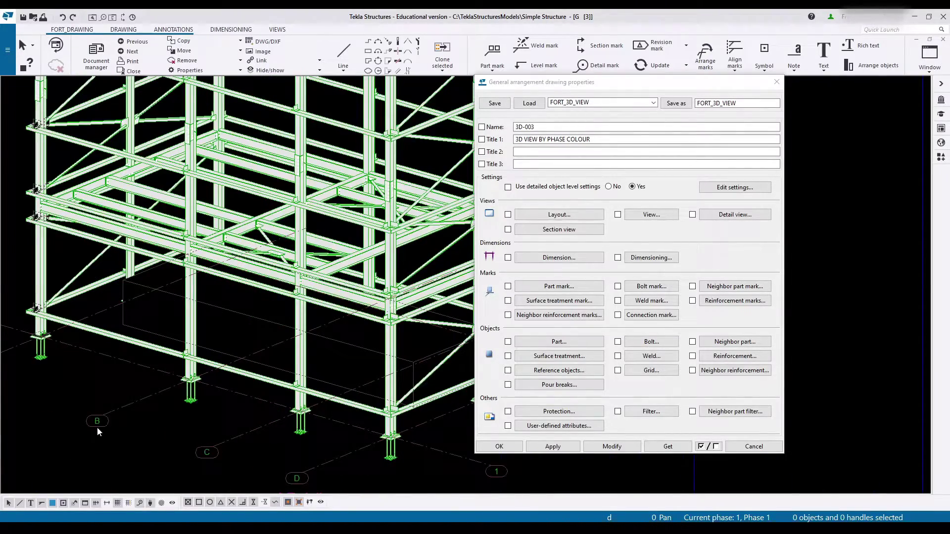
{"action": "scroll", "coordinate": [295, 387], "scroll_direction": "down", "scroll_amount": 2}
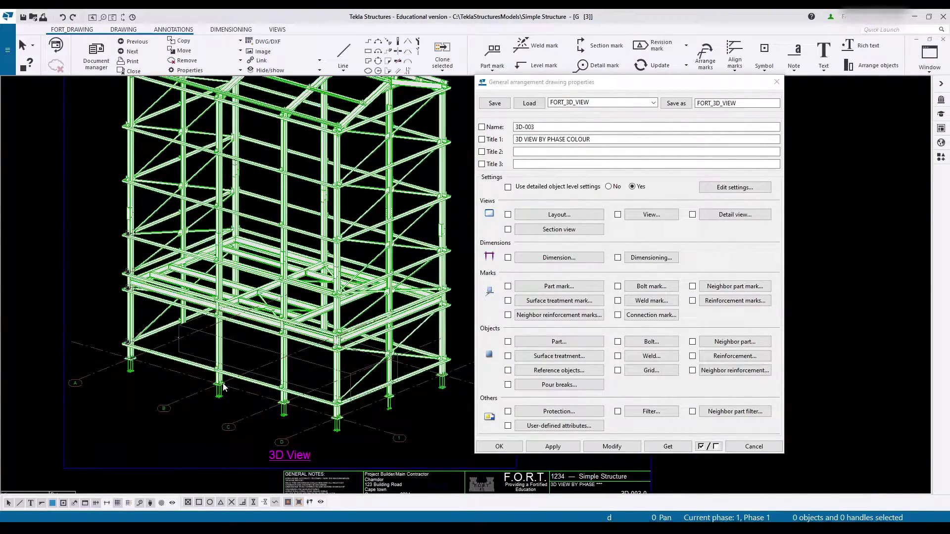
{"action": "scroll", "coordinate": [163, 403], "scroll_direction": "up", "scroll_amount": 4}
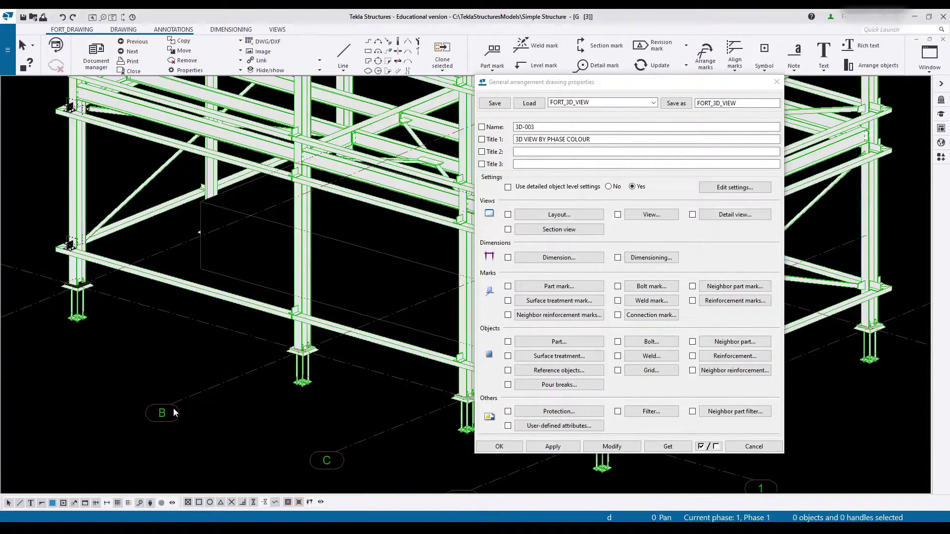
{"action": "scroll", "coordinate": [177, 410], "scroll_direction": "down", "scroll_amount": 4}
{"action": "scroll", "coordinate": [303, 205], "scroll_direction": "up", "scroll_amount": 2}
{"action": "scroll", "coordinate": [303, 205], "scroll_direction": "down", "scroll_amount": 2}
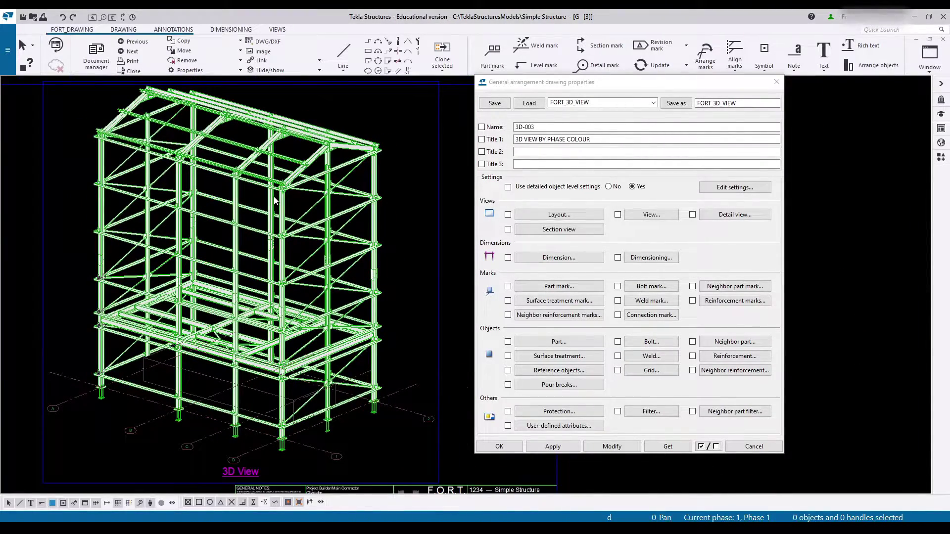
- Open the print settings for drawing 3D-003 and load its print preview, checking the GA drawings list in between
{"action": "left_click", "coordinate": [7, 49]}
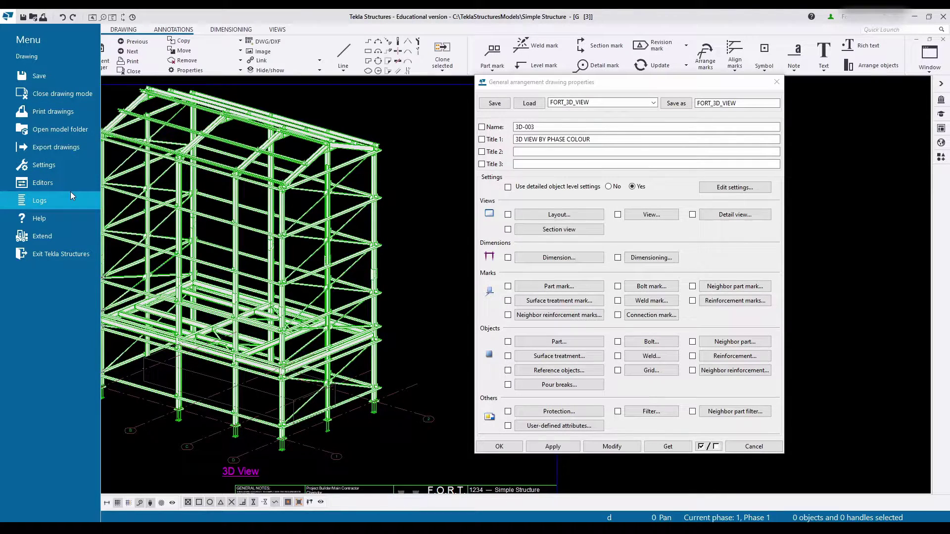
{"action": "left_click", "coordinate": [53, 111]}
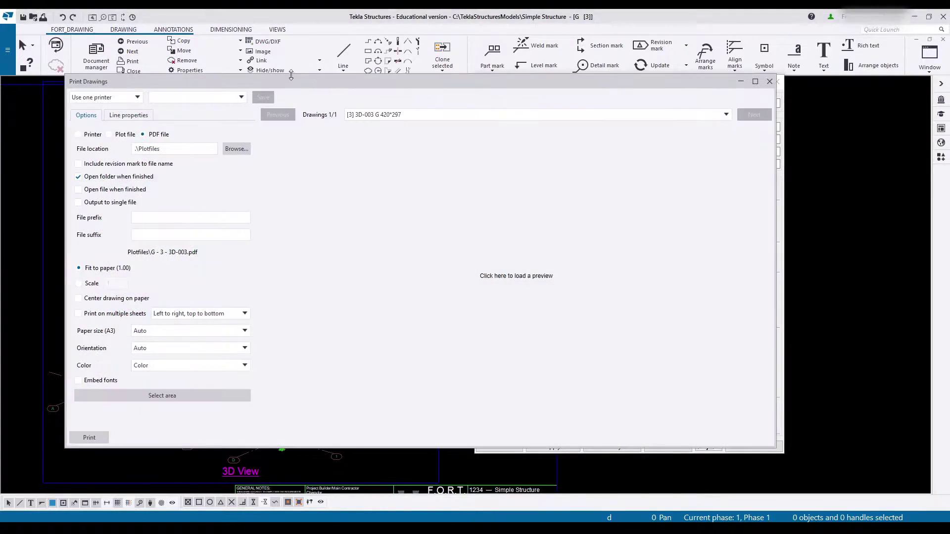
{"action": "left_click", "coordinate": [96, 54]}
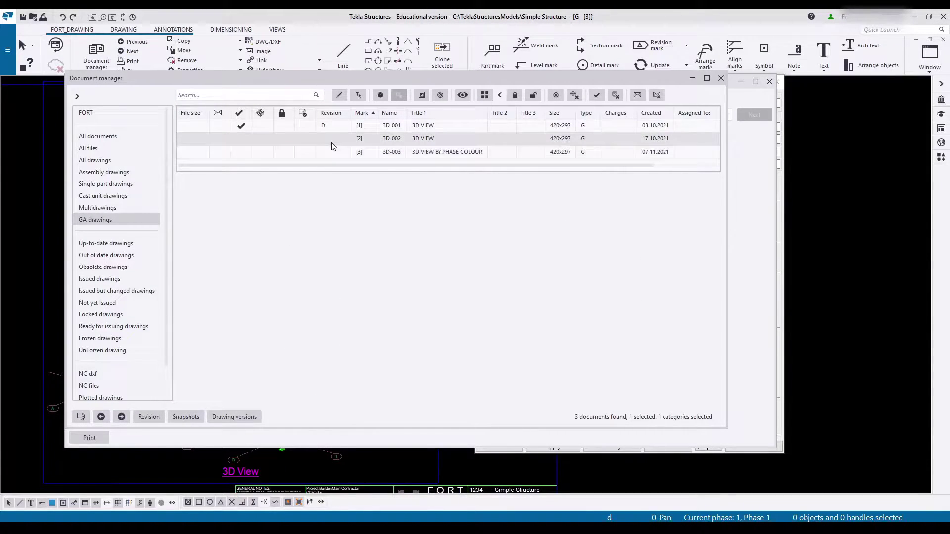
{"action": "left_click", "coordinate": [694, 81]}
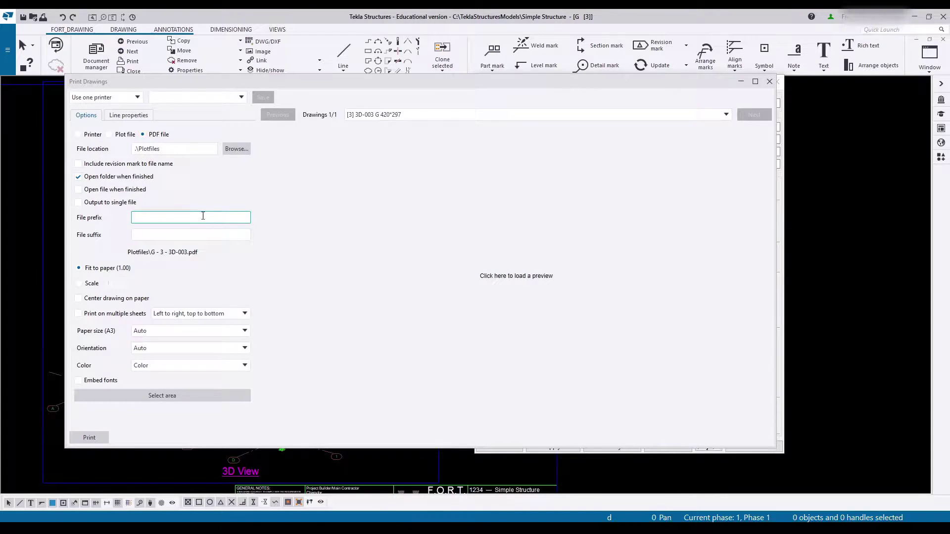
{"action": "left_click", "coordinate": [499, 235]}
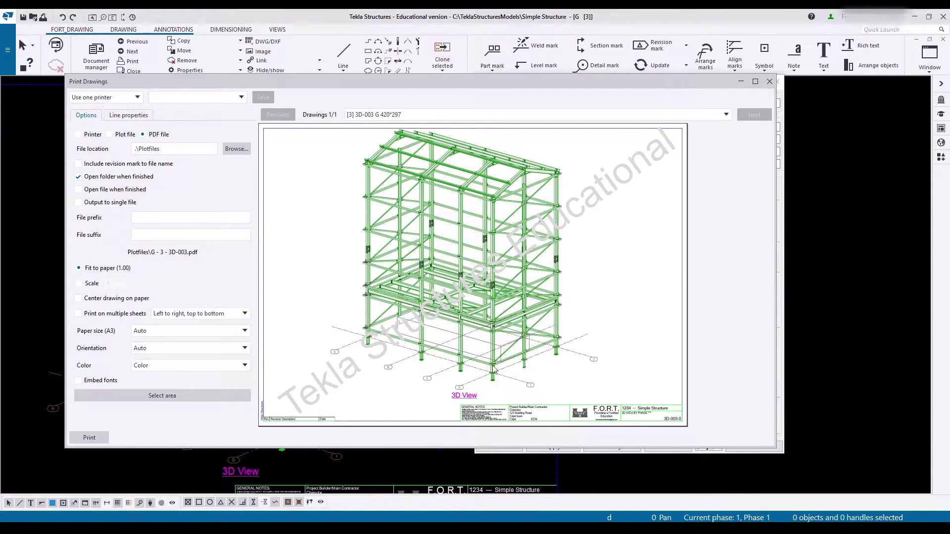
- Preview the drawing's print output in Black and white and switch it back to Color
{"action": "left_click", "coordinate": [179, 366]}
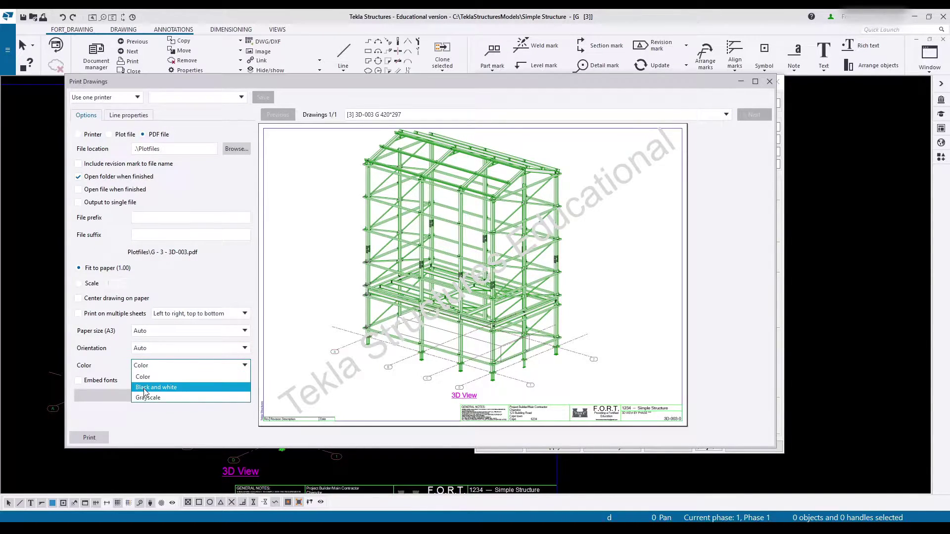
{"action": "left_click", "coordinate": [146, 388]}
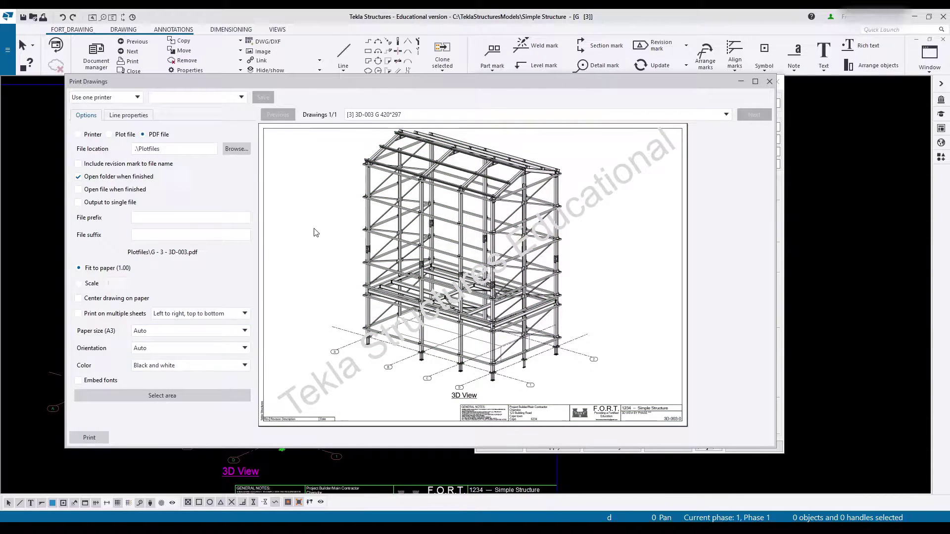
{"action": "left_click", "coordinate": [166, 366]}
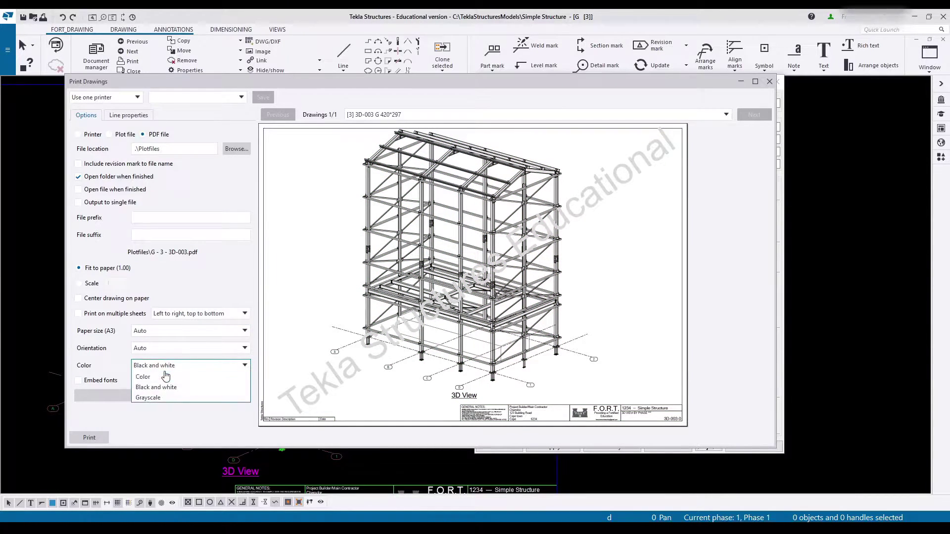
{"action": "left_click", "coordinate": [163, 380]}
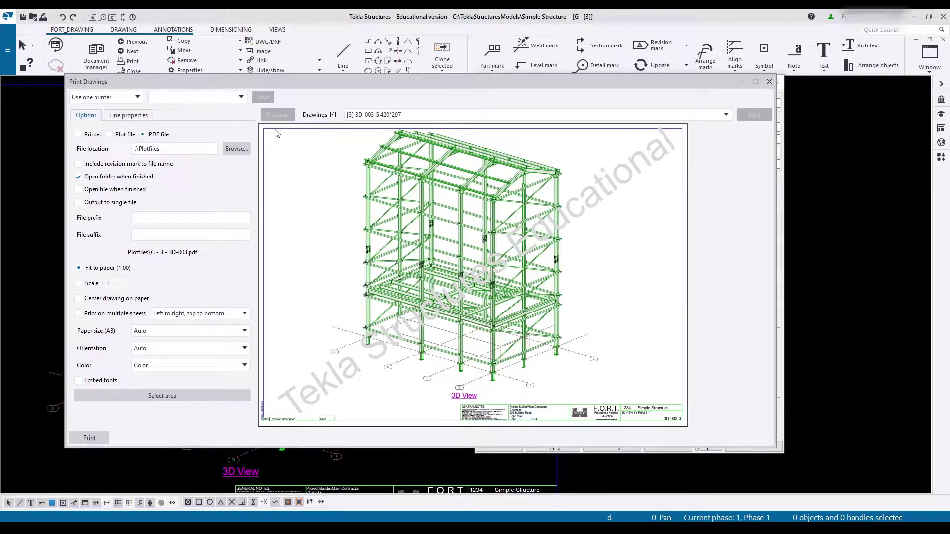
- Review the object colours, output colours and line thicknesses in the print line properties
{"action": "left_click", "coordinate": [128, 115]}
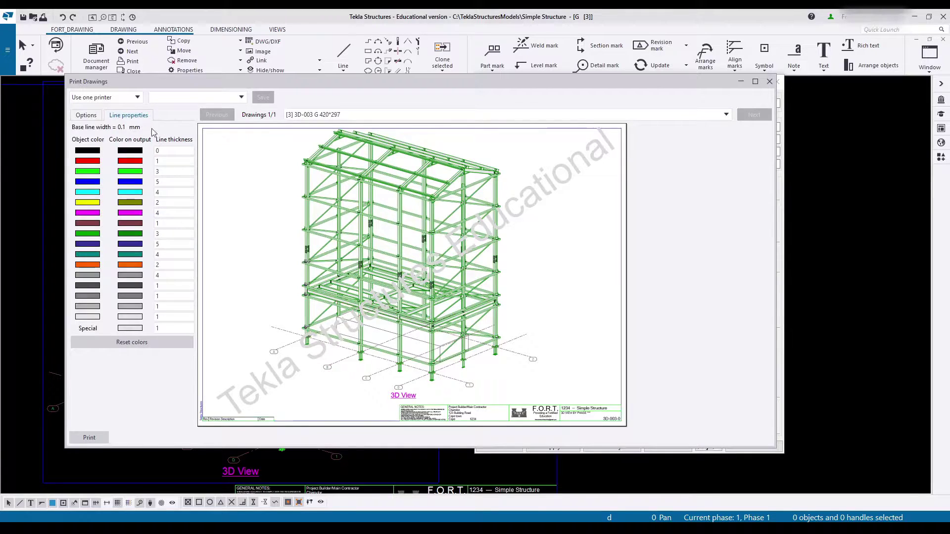
{"action": "left_click", "coordinate": [86, 114]}
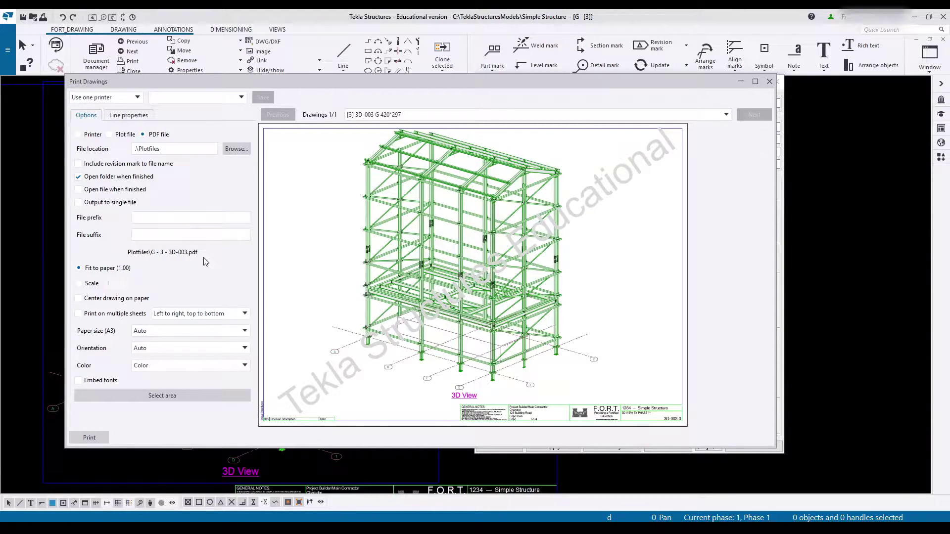
{"action": "left_click", "coordinate": [128, 114]}
{"action": "left_click", "coordinate": [82, 117]}
- Save the current print settings under the name FORT_GA
{"action": "left_click", "coordinate": [223, 97]}
{"action": "type", "text": "FORT_GA"}
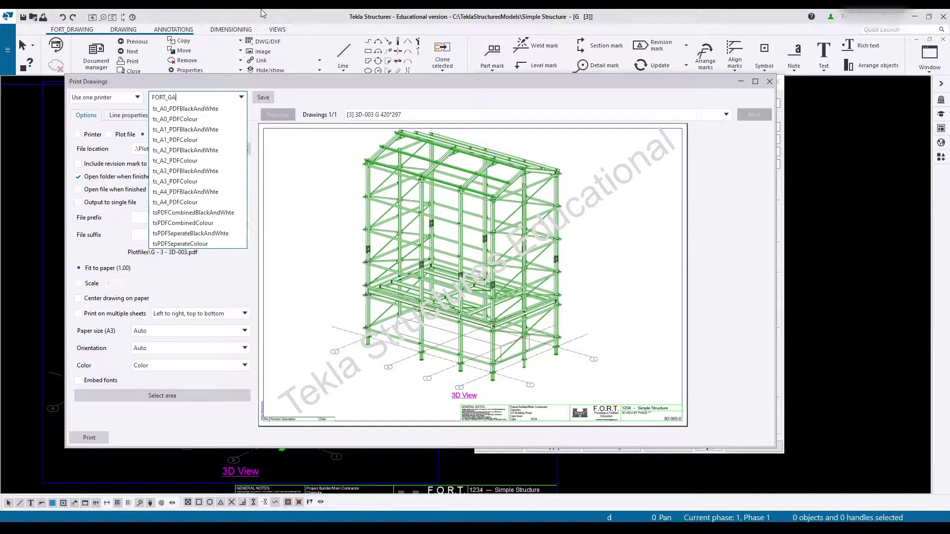
{"action": "left_click", "coordinate": [260, 99]}
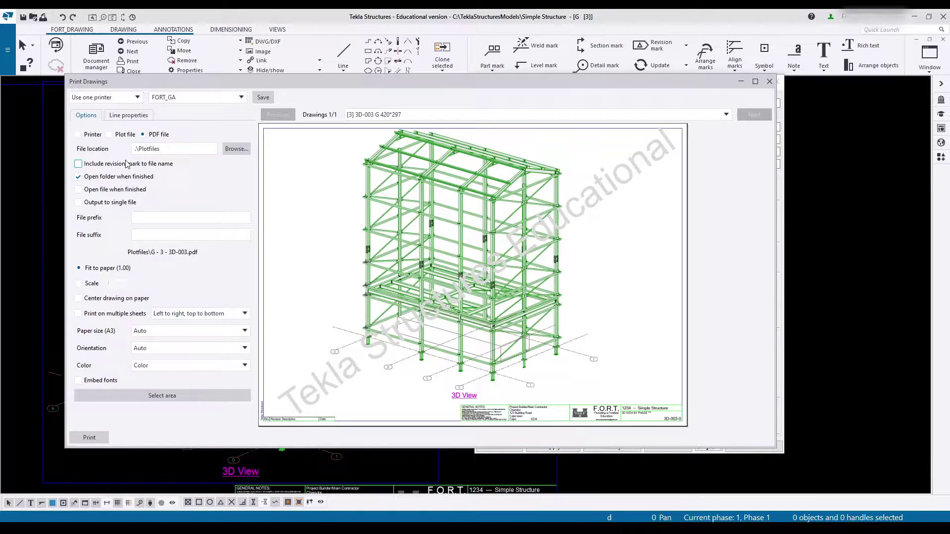
- Save the FORT_GA print settings with single-file output named "#### GA DRAWING REV-##" and the print colour set to Black and white
{"action": "left_click", "coordinate": [78, 202]}
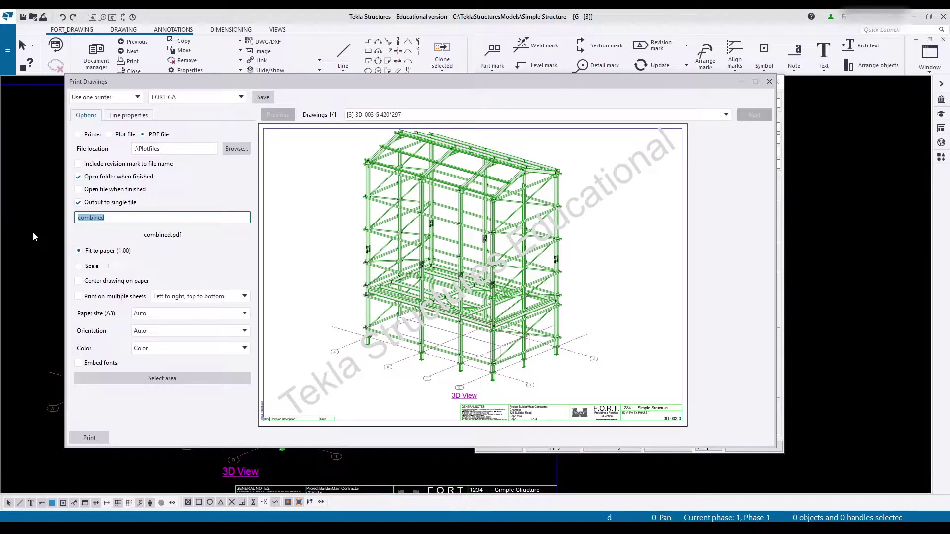
{"action": "type", "text": "#### GA DRAWING REV-##"}
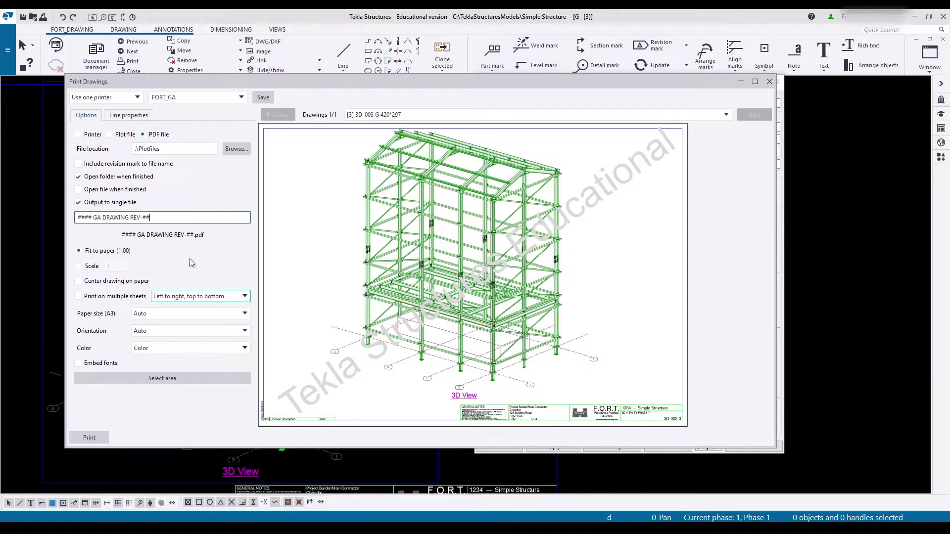
{"action": "left_click", "coordinate": [163, 348]}
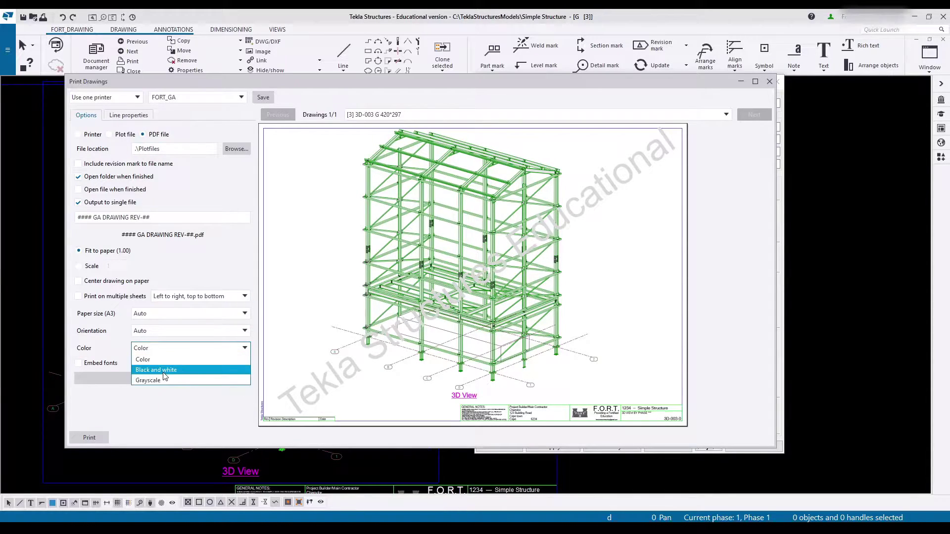
{"action": "left_click", "coordinate": [156, 370]}
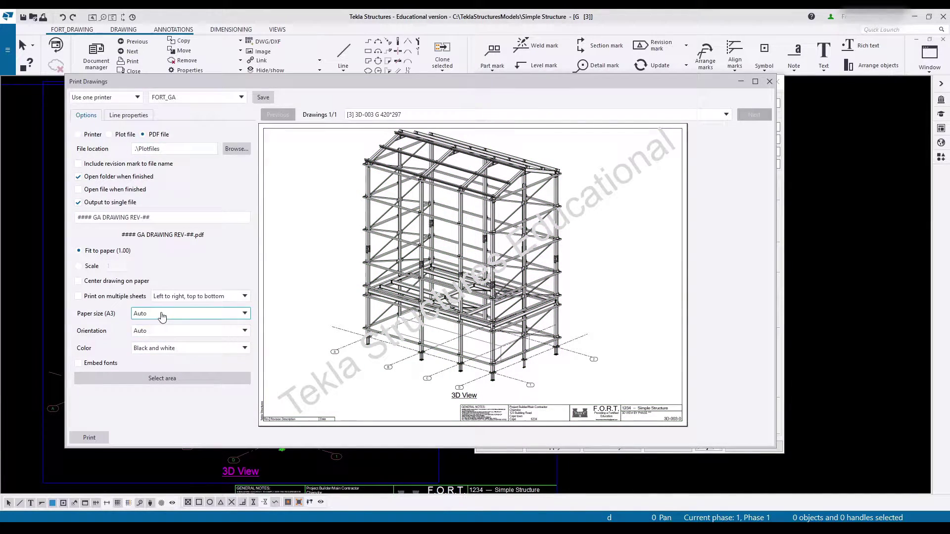
{"action": "left_click", "coordinate": [262, 98]}
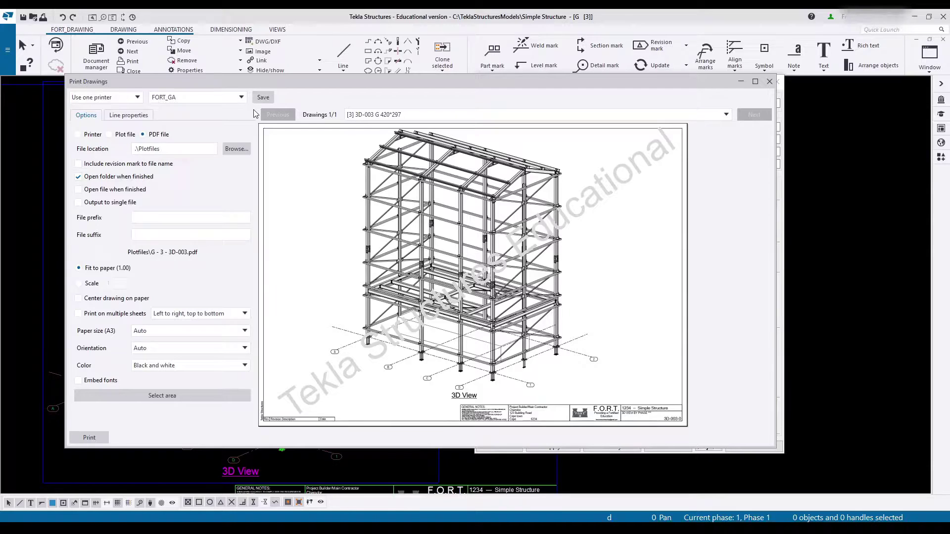
- Compare the PDF file naming with output to a single file switched on and off, leaving it off
{"action": "left_click", "coordinate": [103, 203]}
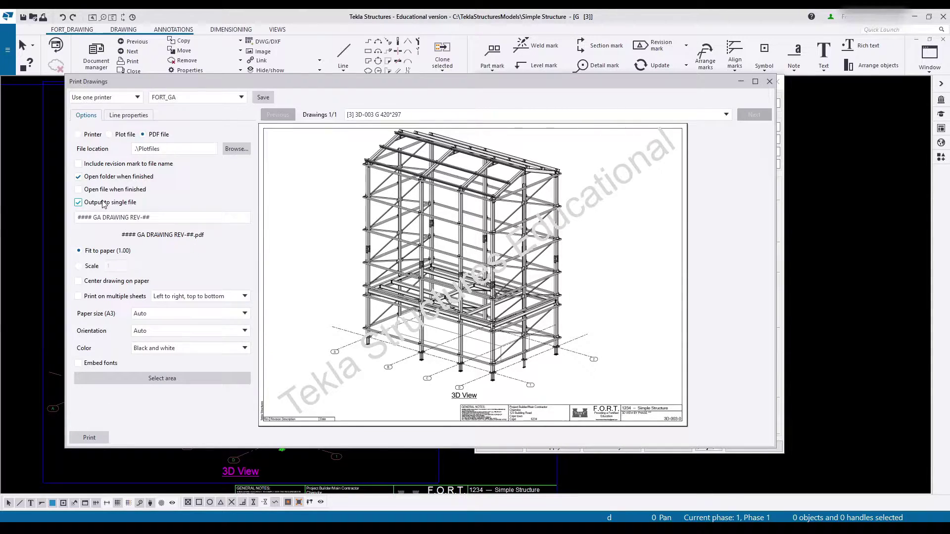
{"action": "left_click", "coordinate": [103, 203]}
{"action": "left_click", "coordinate": [104, 204]}
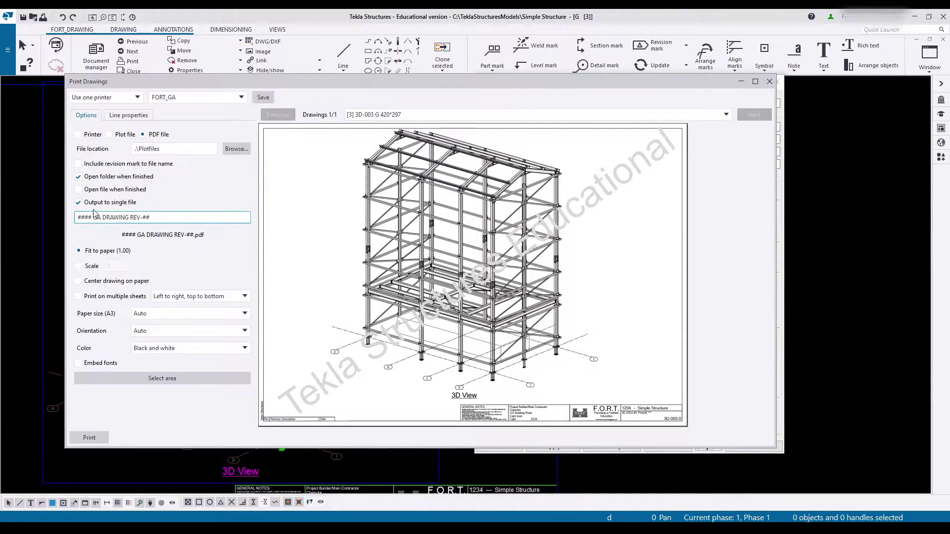
{"action": "left_click", "coordinate": [93, 210]}
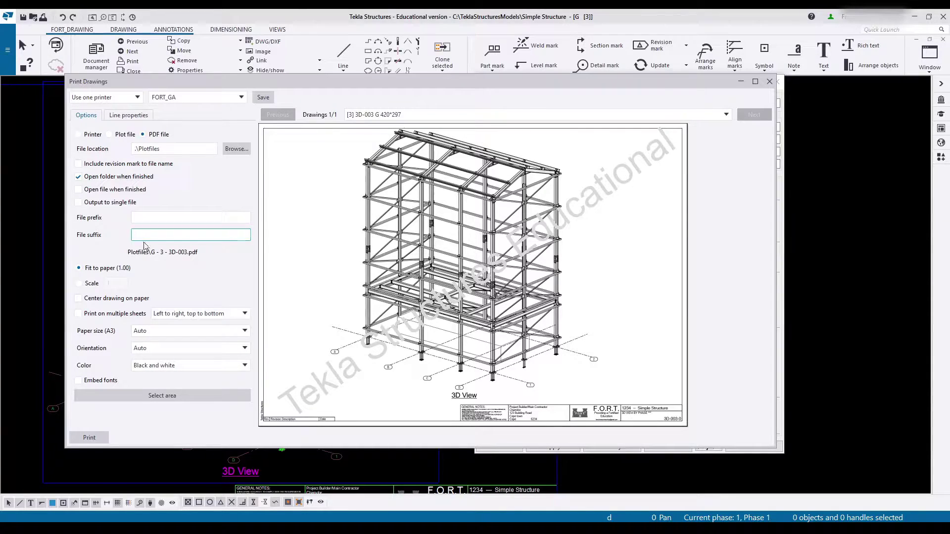
{"action": "left_click", "coordinate": [103, 204]}
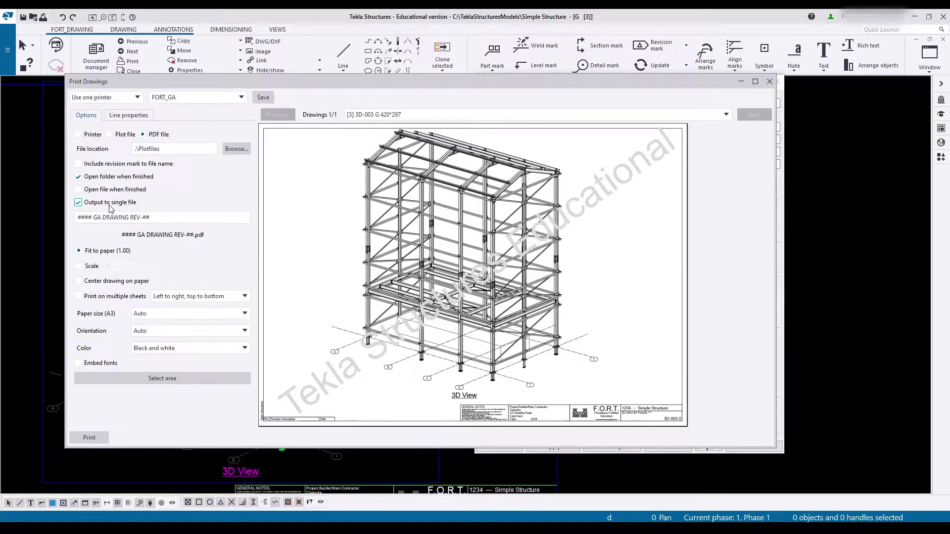
{"action": "left_click", "coordinate": [110, 204]}
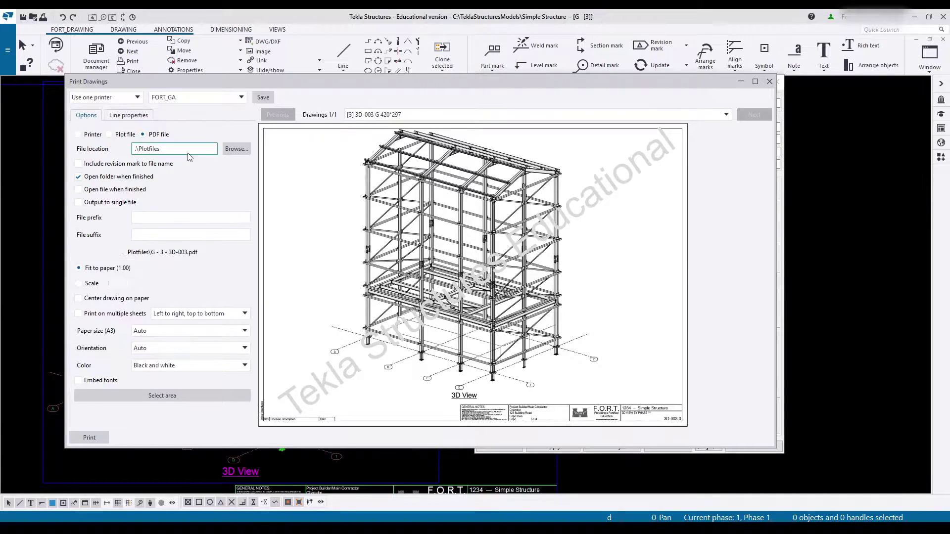
- Set the print colour mode of drawing 3D-003 to Color
{"action": "left_click", "coordinate": [208, 97]}
{"action": "left_click", "coordinate": [195, 365]}
{"action": "left_click", "coordinate": [159, 375]}
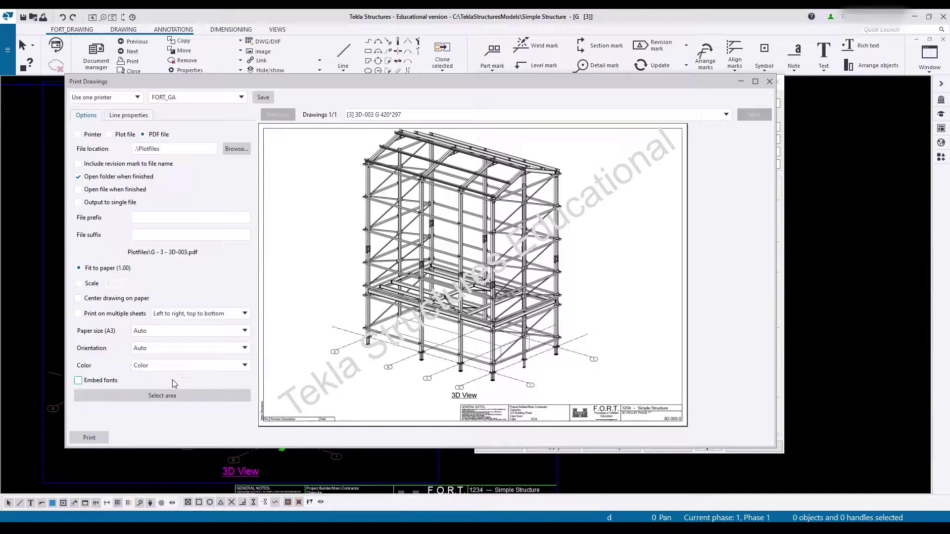
- Set the output colour of the bright green objects to black in the print line properties
{"action": "left_click", "coordinate": [128, 115]}
{"action": "left_click", "coordinate": [173, 159]}
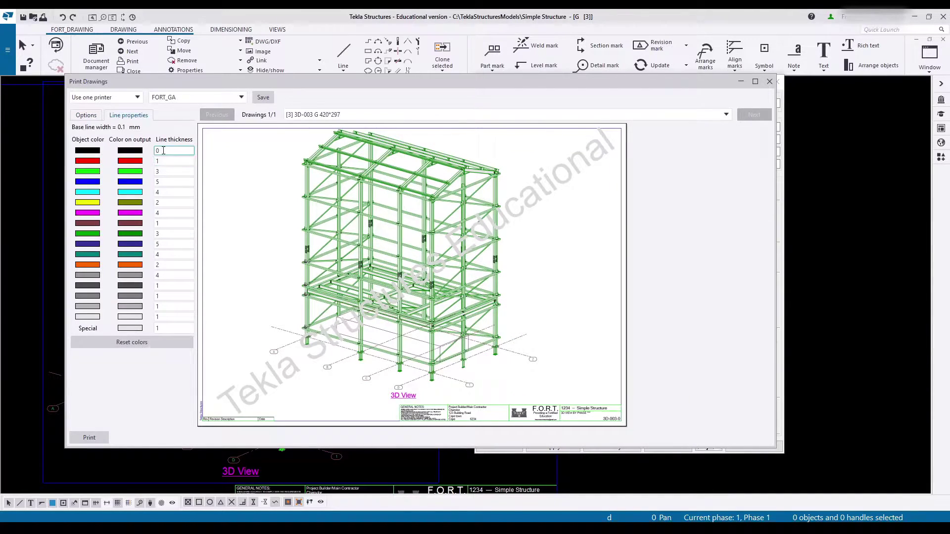
{"action": "left_click_drag", "start_coordinate": [173, 152], "coordinate": [141, 173]}
{"action": "key", "text": "Down"}
{"action": "left_click", "coordinate": [127, 173]}
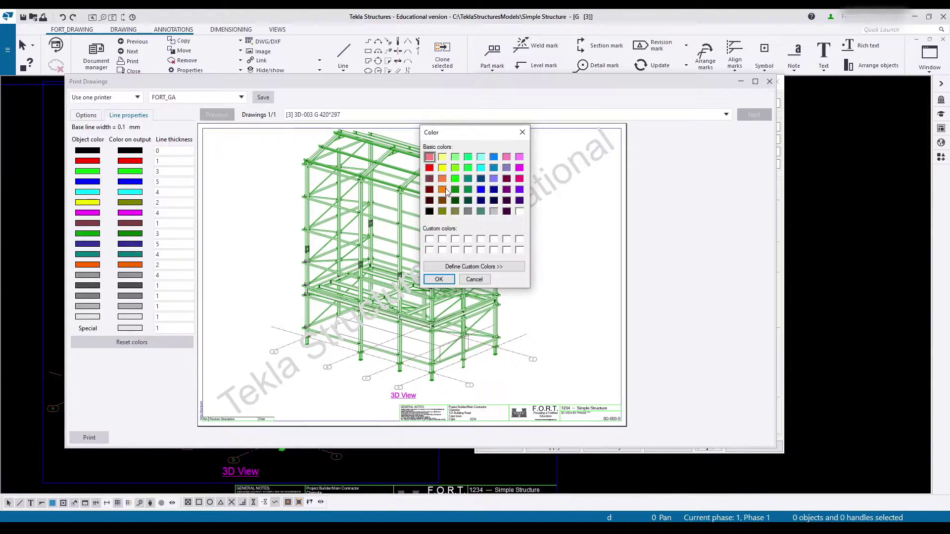
{"action": "left_click", "coordinate": [437, 279]}
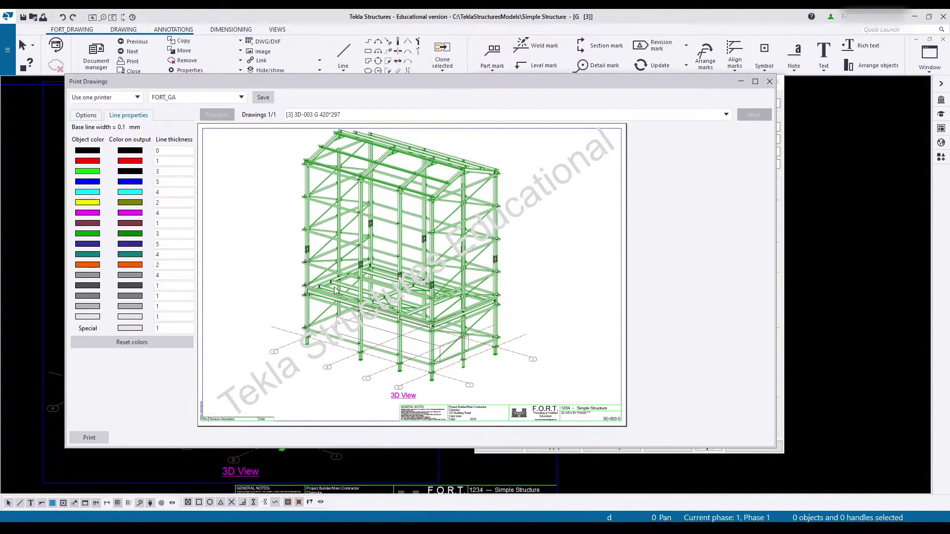
- Set the print line thickness of the red, blue, cyan, yellow and magenta objects to 3
{"action": "left_click", "coordinate": [161, 160]}
{"action": "left_click", "coordinate": [207, 196]}
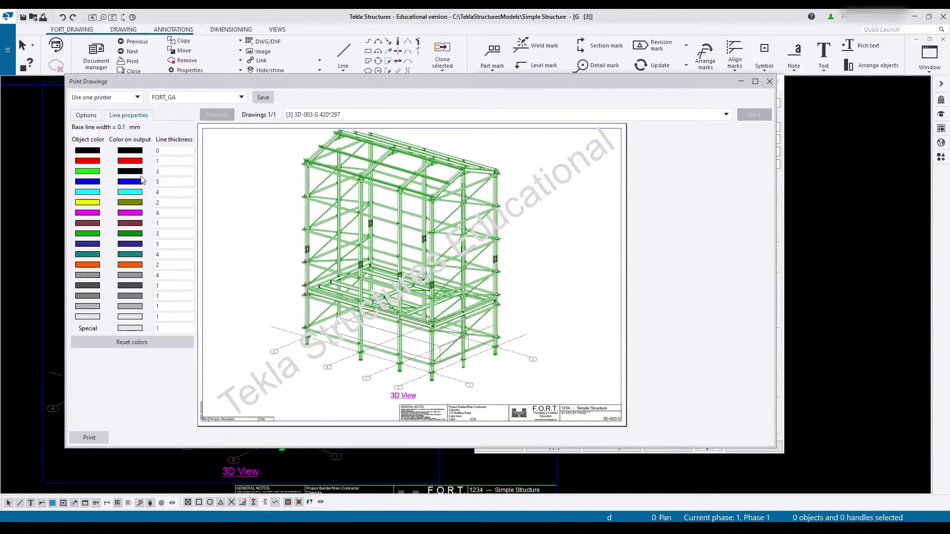
{"action": "double_click", "coordinate": [174, 162]}
{"action": "type", "text": "3"}
{"action": "left_click", "coordinate": [178, 181]}
{"action": "type", "text": "3"}
{"action": "double_click", "coordinate": [171, 202]}
{"action": "double_click", "coordinate": [171, 192]}
{"action": "type", "text": "3"}
{"action": "double_click", "coordinate": [170, 202]}
{"action": "type", "text": "3"}
{"action": "double_click", "coordinate": [171, 212]}
{"action": "type", "text": "3"}
{"action": "left_click", "coordinate": [164, 276]}
{"action": "type", "text": "1"}
{"action": "type", "text": "3"}
- Save the print settings under the name FORT_GA_BY_COLOUR and close the print window
{"action": "left_click", "coordinate": [86, 115]}
{"action": "left_click", "coordinate": [204, 98]}
{"action": "left_click", "coordinate": [205, 98]}
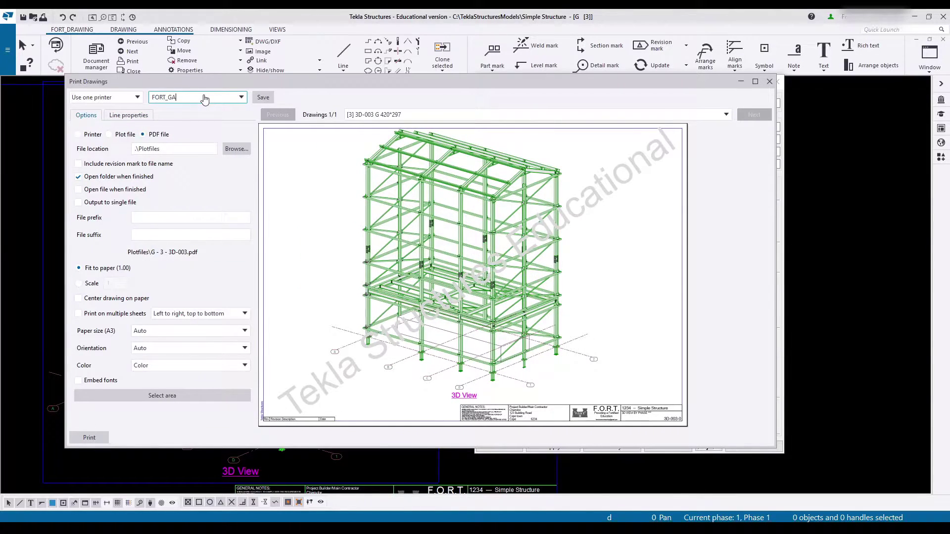
{"action": "type", "text": "_BY_COLOUR"}
{"action": "left_click", "coordinate": [265, 97]}
{"action": "left_click", "coordinate": [770, 82]}
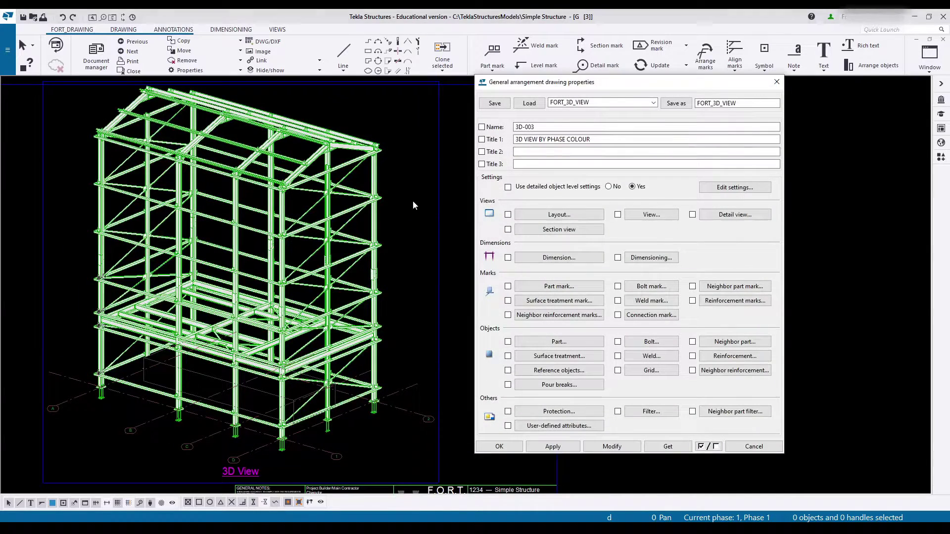
- Save the general arrangement drawing properties as FORT_3D_BY_COLOUR
{"action": "middle_click_drag", "start_coordinate": [415, 205], "coordinate": [407, 200]}
{"action": "left_click_drag", "start_coordinate": [747, 105], "coordinate": [724, 113]}
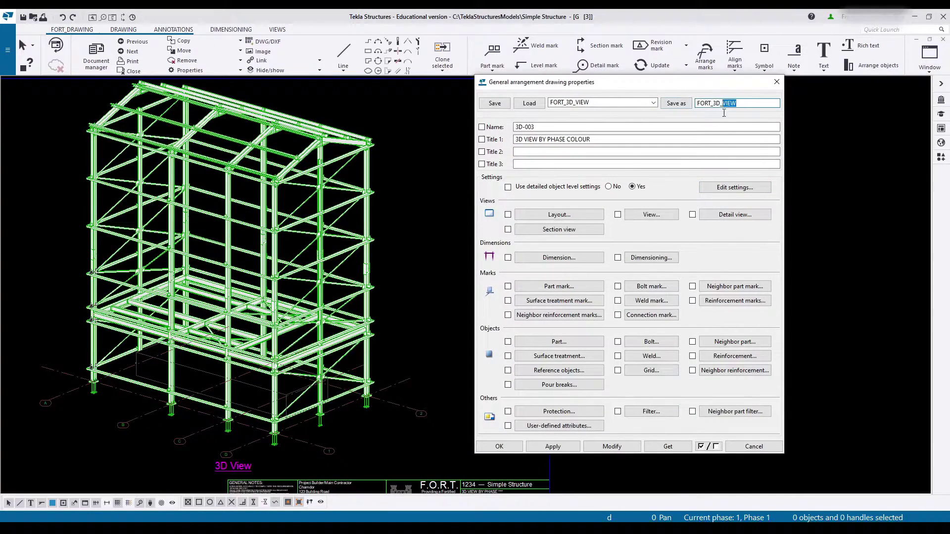
{"action": "type", "text": "BY_COLOUR"}
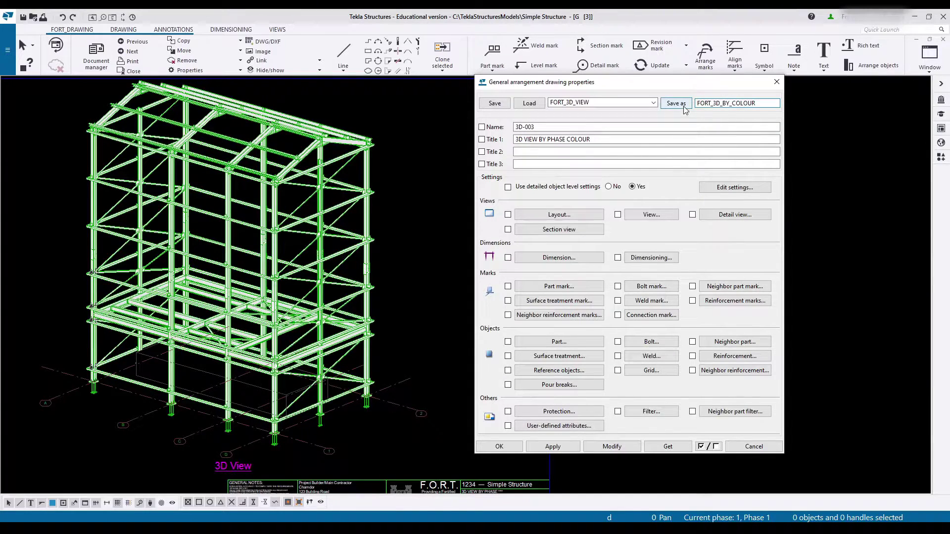
{"action": "left_click", "coordinate": [687, 106]}
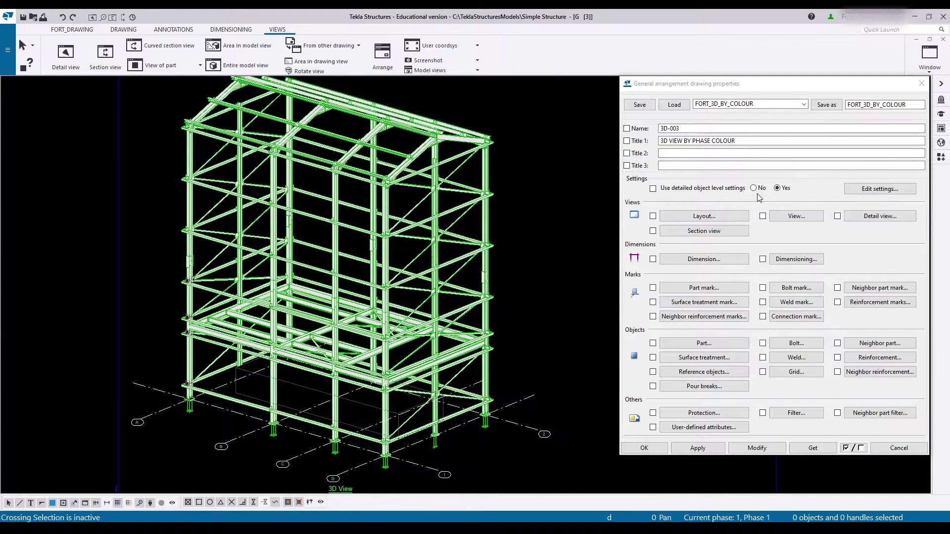
- Create a drawing filter that matches parts by Phase with the Equals condition and save it as FORT_PHASE_02
{"action": "left_click", "coordinate": [815, 415]}
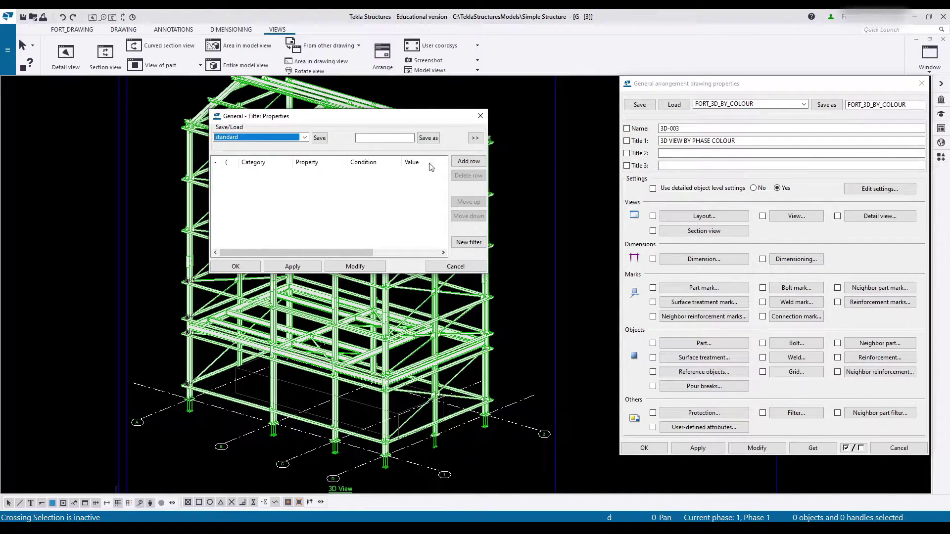
{"action": "left_click", "coordinate": [468, 162]}
{"action": "left_click", "coordinate": [321, 174]}
{"action": "left_click", "coordinate": [321, 174]}
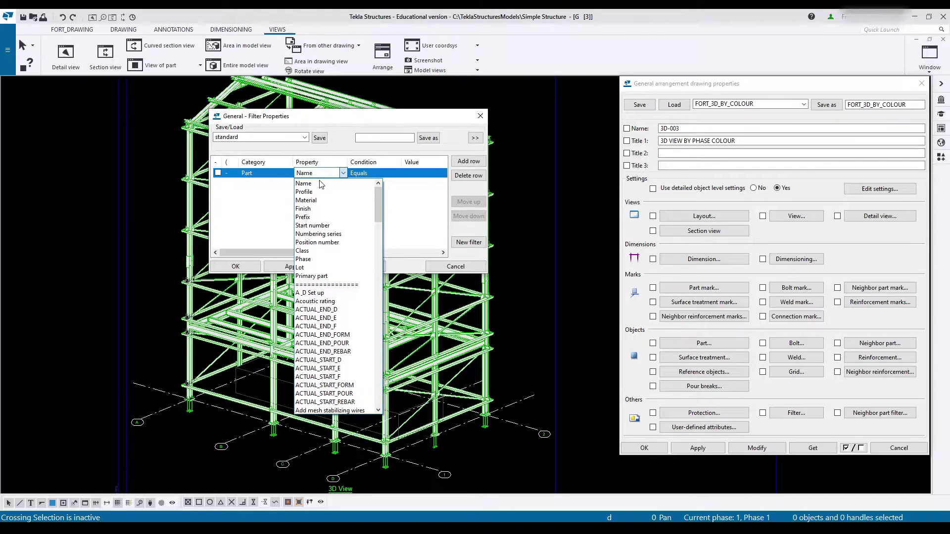
{"action": "key", "text": "l"}
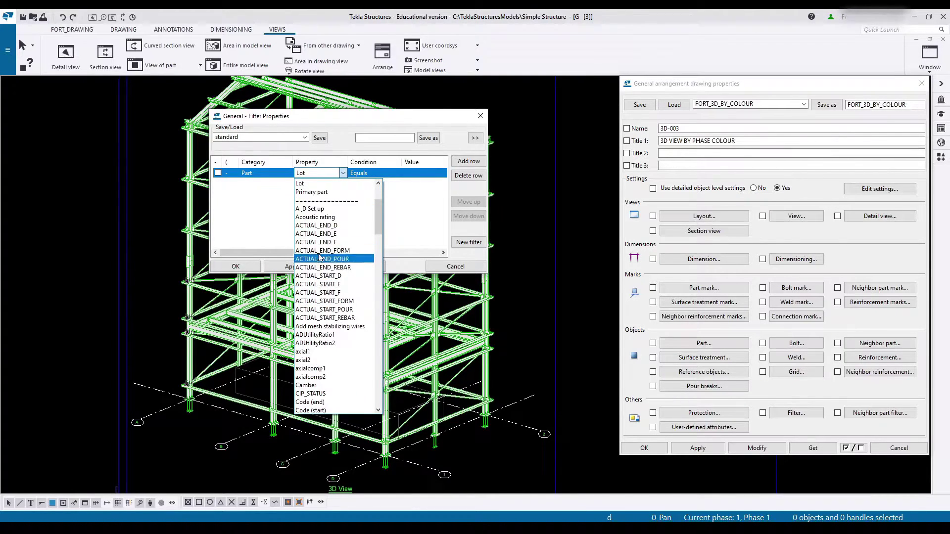
{"action": "scroll", "coordinate": [318, 254], "scroll_direction": "up", "scroll_amount": 3}
{"action": "left_click", "coordinate": [319, 251]}
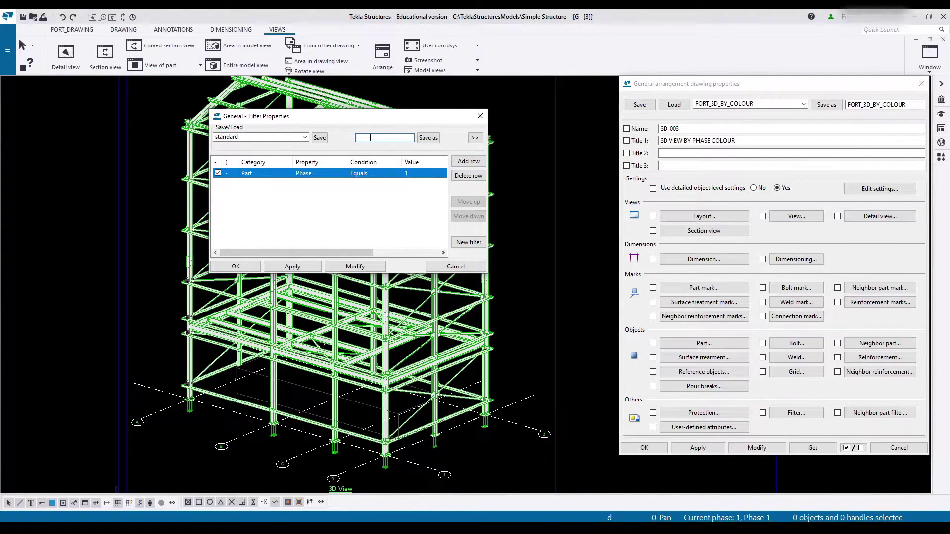
{"action": "type", "text": "FORT_PHASE_02"}
- Set the filter's phase value to 3 and save it as FORT_PHASE_03
{"action": "left_click", "coordinate": [420, 175]}
{"action": "type", "text": "3"}
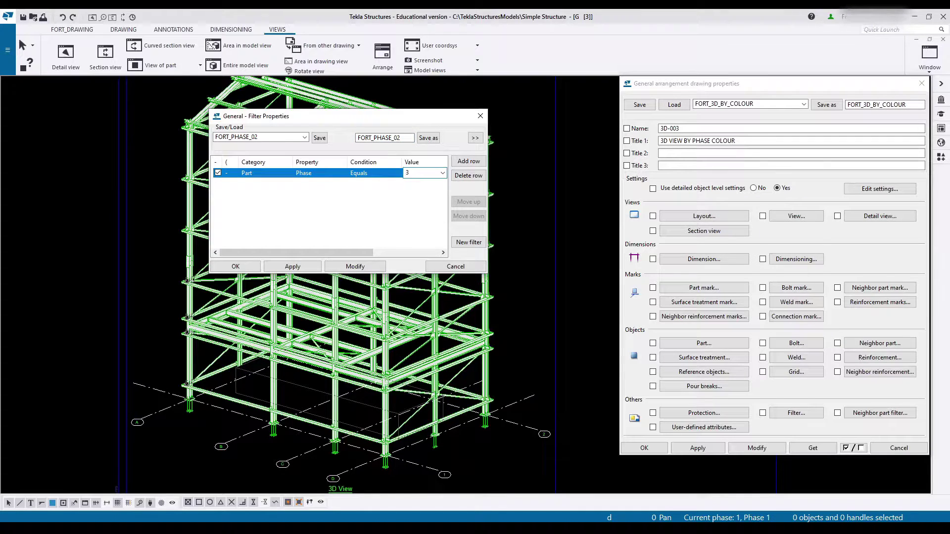
{"action": "left_click", "coordinate": [407, 140]}
{"action": "type", "text": "3"}
{"action": "left_click", "coordinate": [430, 140]}
- Set the filter's phase value to 4 and save it as FORT_PHASE_04
{"action": "left_click", "coordinate": [419, 175]}
{"action": "type", "text": "4"}
{"action": "left_click", "coordinate": [408, 141]}
{"action": "key", "text": "BackSpace"}
{"action": "type", "text": "4"}
{"action": "left_click", "coordinate": [429, 140]}
- Set the filter's phase value to 5, save it as FORT_PHASE_05 and close the filter properties
{"action": "left_click", "coordinate": [423, 175]}
{"action": "type", "text": "5"}
{"action": "left_click", "coordinate": [409, 140]}
{"action": "type", "text": "5"}
{"action": "left_click", "coordinate": [429, 140]}
{"action": "left_click", "coordinate": [399, 138]}
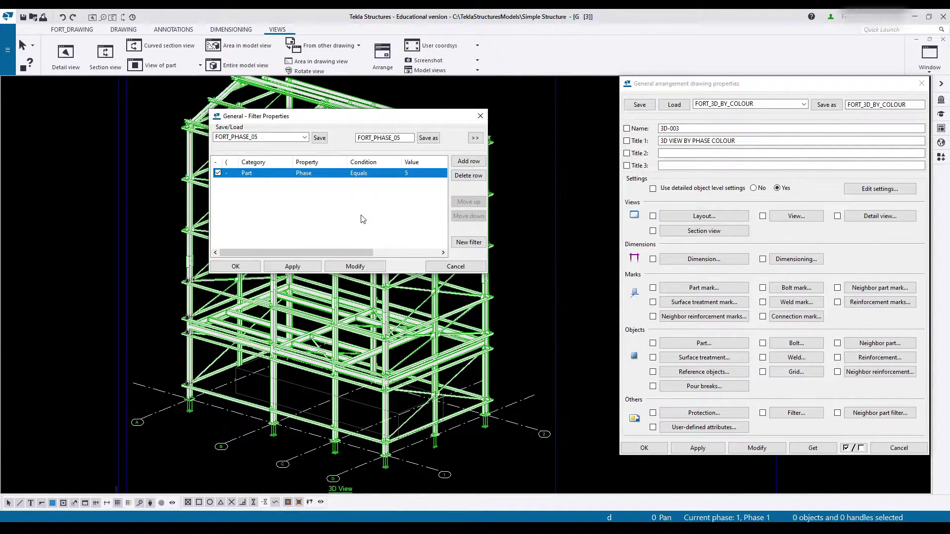
{"action": "left_click", "coordinate": [236, 267]}
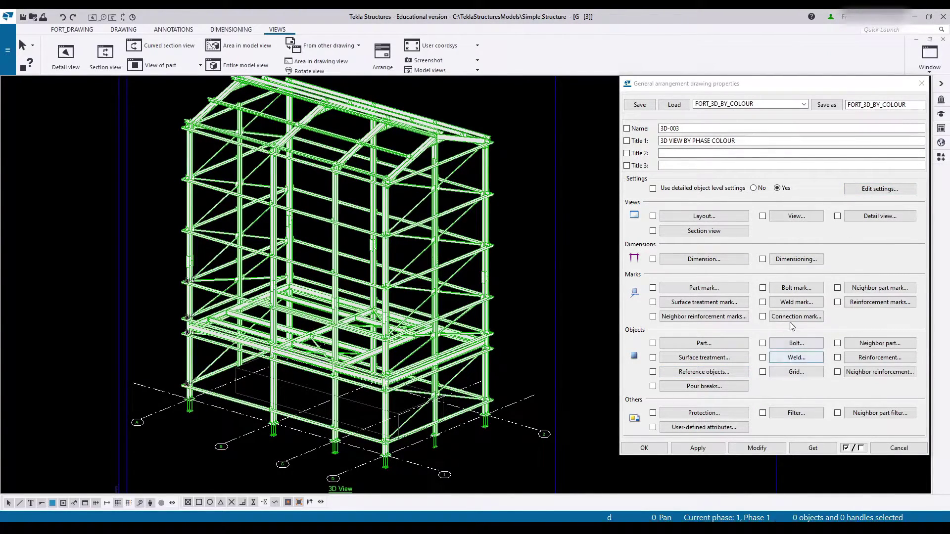
- Open the drawing's part properties and load the FORT_PART_SOLID settings
{"action": "left_click", "coordinate": [714, 341]}
{"action": "left_click_drag", "start_coordinate": [542, 87], "coordinate": [565, 97]}
{"action": "left_click", "coordinate": [464, 132]}
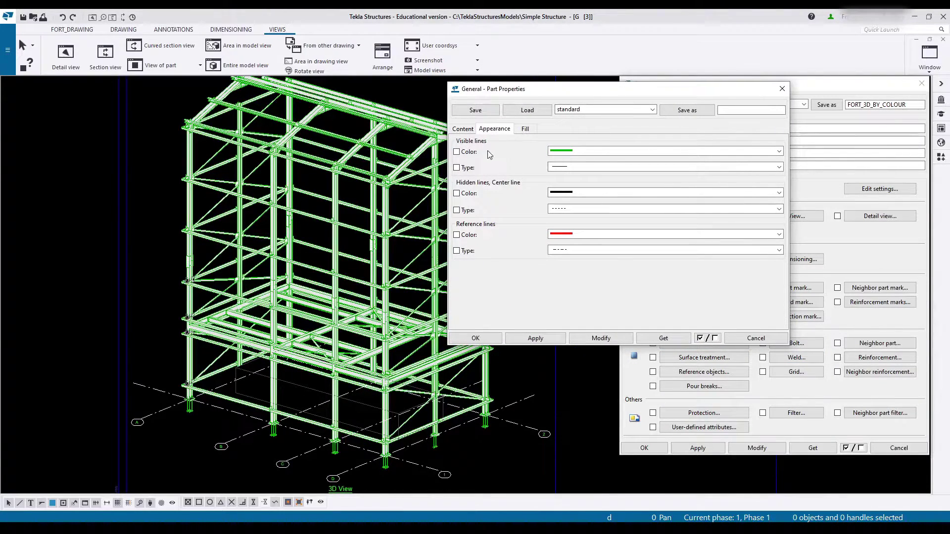
{"action": "left_click", "coordinate": [554, 108]}
{"action": "left_click", "coordinate": [586, 125]}
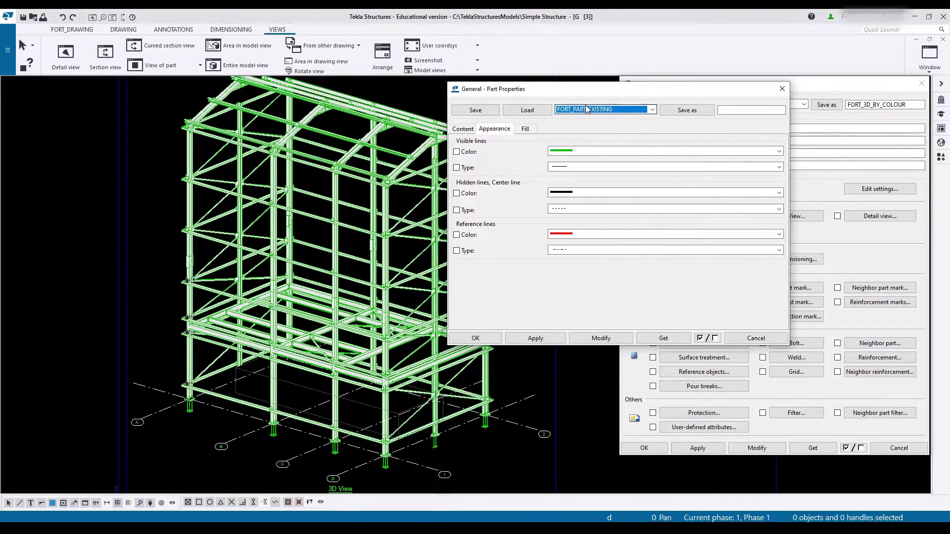
{"action": "left_click", "coordinate": [526, 112]}
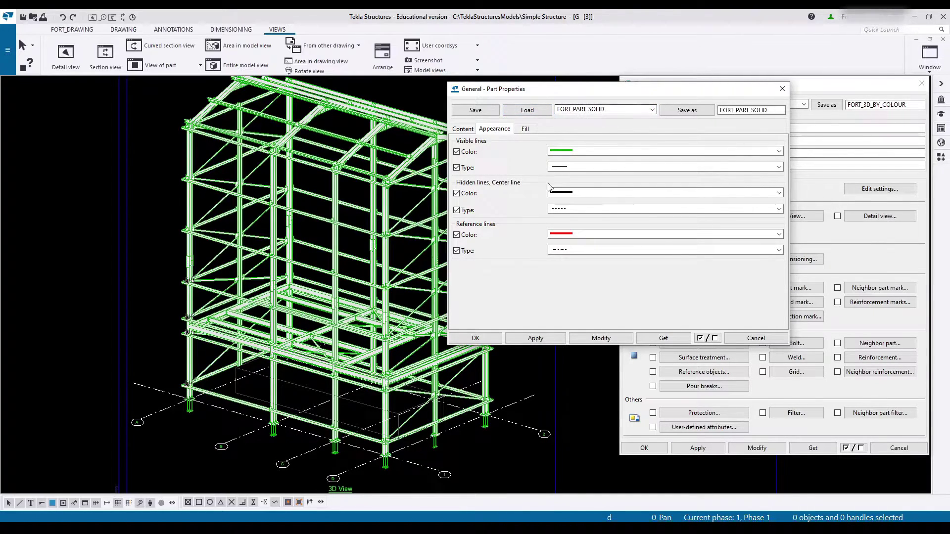
- Check the fill colours for part faces and sections, and set the parts' visible line colour to bright green
{"action": "left_click", "coordinate": [525, 130]}
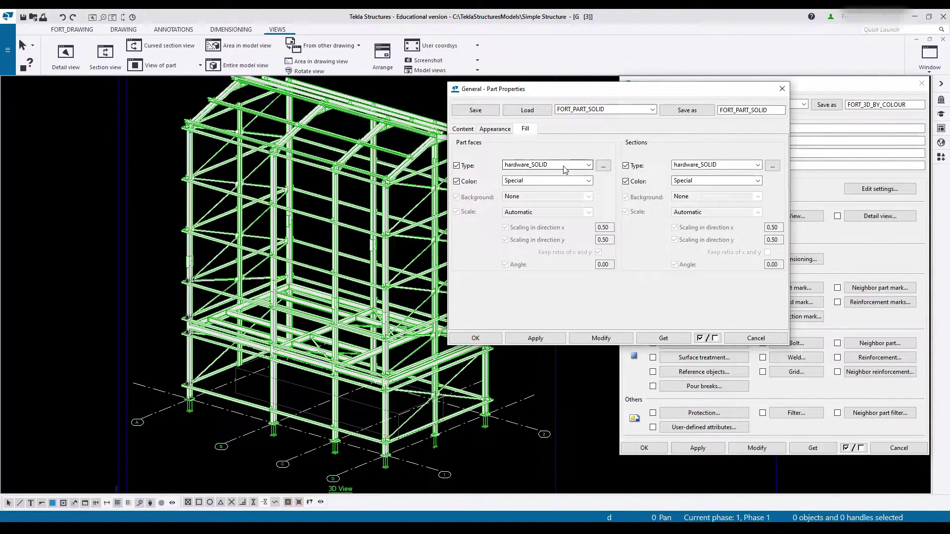
{"action": "left_click", "coordinate": [578, 181]}
{"action": "left_click", "coordinate": [710, 181]}
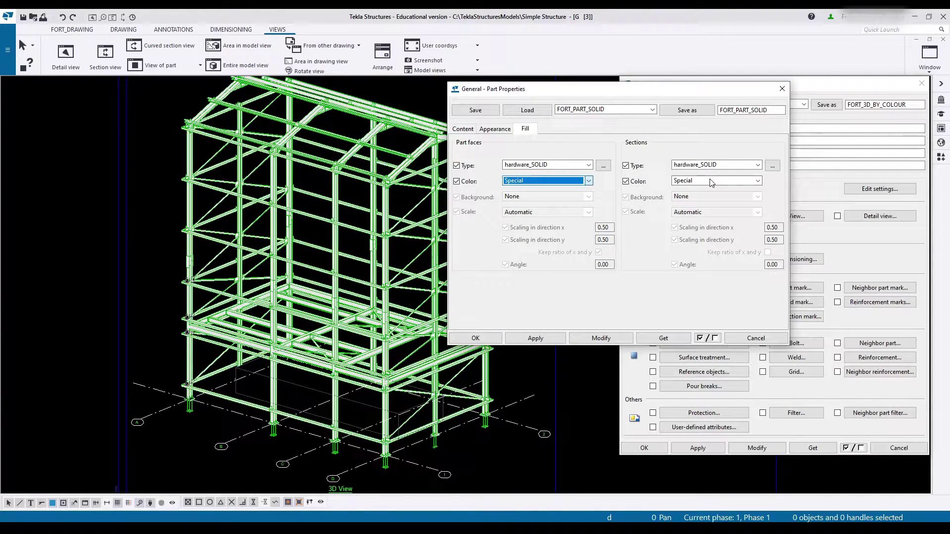
{"action": "left_click", "coordinate": [707, 182]}
{"action": "left_click", "coordinate": [704, 182]}
{"action": "left_click", "coordinate": [494, 128]}
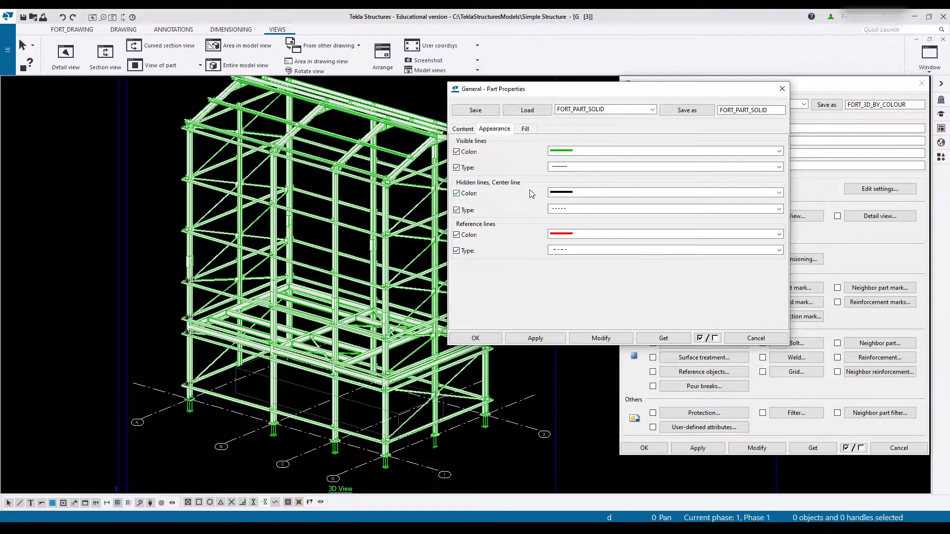
{"action": "left_click", "coordinate": [563, 151]}
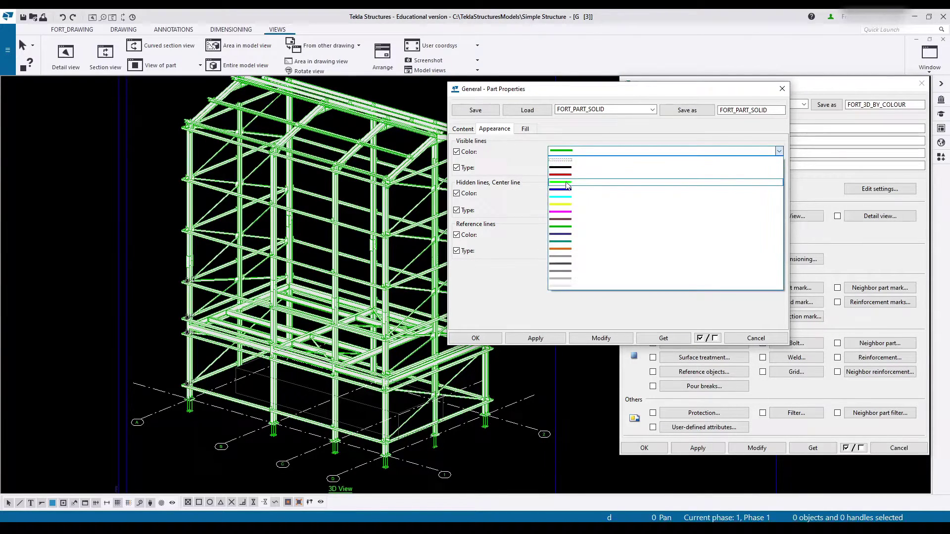
{"action": "left_click", "coordinate": [567, 183]}
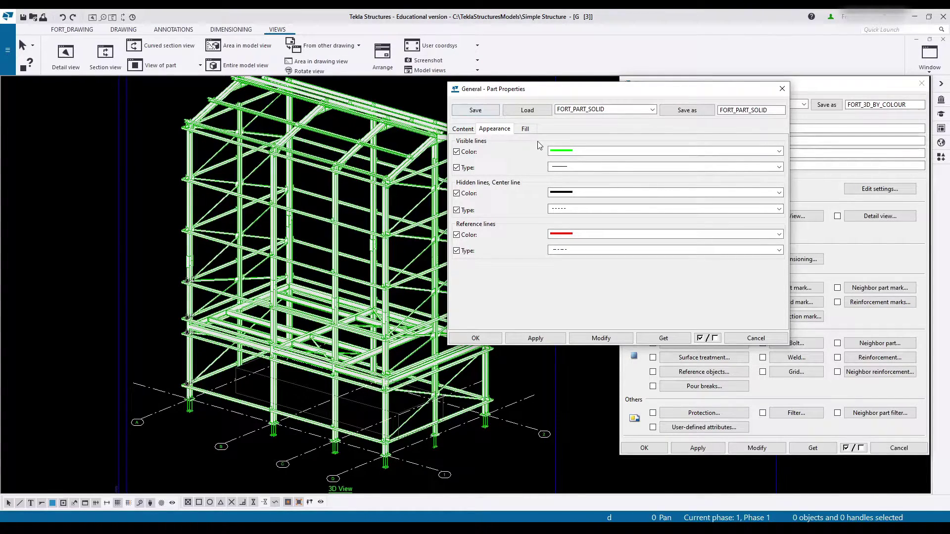
- Set the fill colour of the sections and part faces to red and save the part properties as FORT_PART_SOLID_RED
{"action": "left_click", "coordinate": [525, 128]}
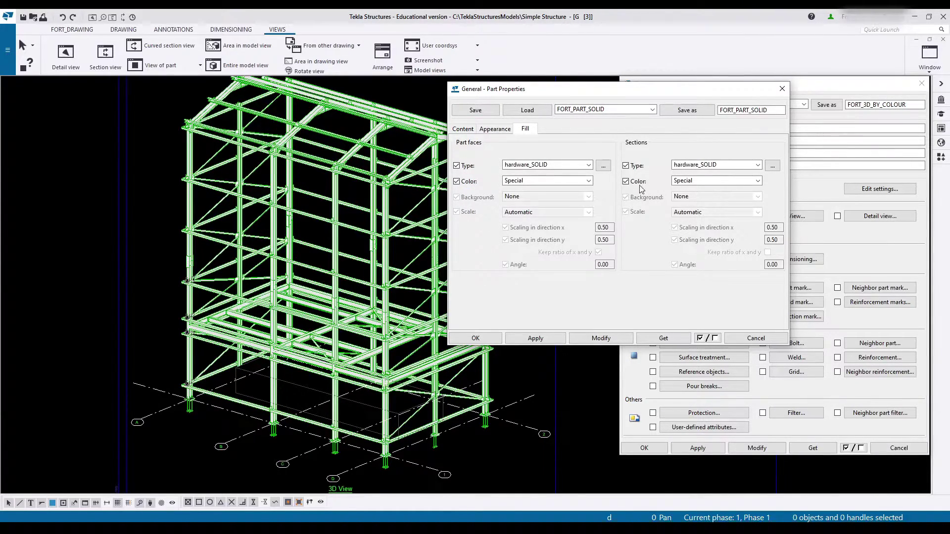
{"action": "left_click", "coordinate": [708, 181]}
{"action": "left_click", "coordinate": [694, 209]}
{"action": "left_click", "coordinate": [562, 181]}
{"action": "left_click", "coordinate": [556, 208]}
{"action": "left_click", "coordinate": [766, 112]}
{"action": "left_click", "coordinate": [702, 109]}
- Set the fill colour of the part faces and sections to blue and save as FORT_PART_SOLID_BLUE
{"action": "scroll", "coordinate": [576, 182], "scroll_direction": "down", "scroll_amount": 1}
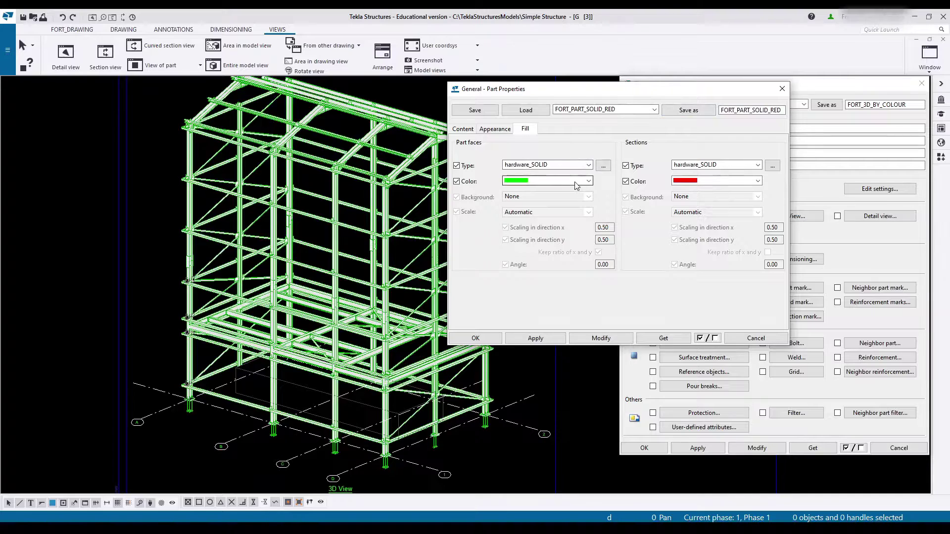
{"action": "scroll", "coordinate": [710, 184], "scroll_direction": "down", "scroll_amount": 2}
{"action": "scroll", "coordinate": [589, 181], "scroll_direction": "down", "scroll_amount": 1}
{"action": "scroll", "coordinate": [692, 181], "scroll_direction": "down", "scroll_amount": 1}
{"action": "left_click_drag", "start_coordinate": [769, 110], "coordinate": [832, 122]}
{"action": "type", "text": "BLUE"}
{"action": "left_click", "coordinate": [688, 111]}
- Set both fill colours to cyan and save the part properties as FORT_PART_SOLID_CAYEN
{"action": "scroll", "coordinate": [586, 184], "scroll_direction": "down", "scroll_amount": 1}
{"action": "scroll", "coordinate": [692, 183], "scroll_direction": "down", "scroll_amount": 1}
{"action": "type", "text": "CAYEN"}
{"action": "left_click", "coordinate": [689, 113]}
- Set both fill colours to yellow and save the part properties as FORT_PART_SOLID_YELLOW
{"action": "scroll", "coordinate": [551, 184], "scroll_direction": "down", "scroll_amount": 1}
{"action": "scroll", "coordinate": [693, 181], "scroll_direction": "down", "scroll_amount": 1}
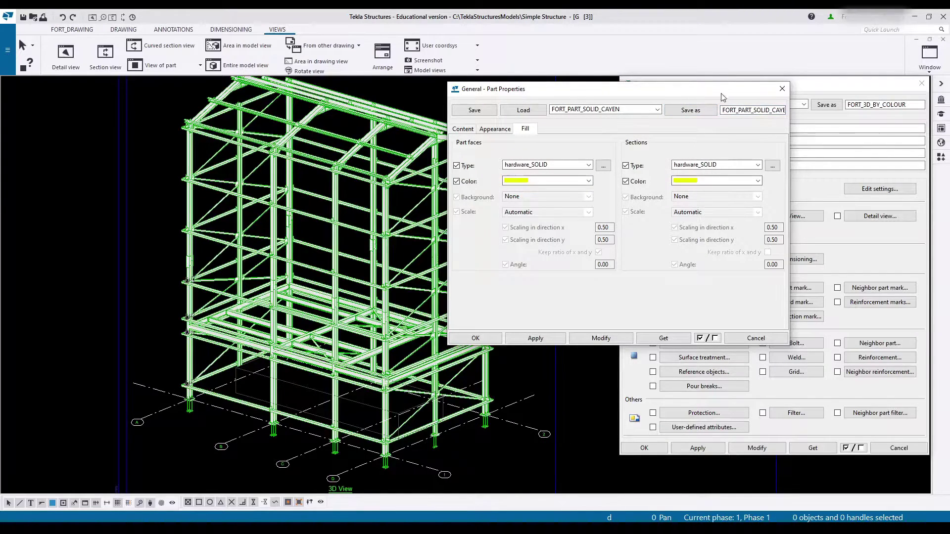
{"action": "double_click", "coordinate": [752, 110]}
{"action": "type", "text": "FORT_PART_SOLID_YELLOW"}
{"action": "left_click", "coordinate": [692, 110]}
- Set both fill colours to magenta and save the part properties as FORT_PART_SOLID_MAGENTA
{"action": "scroll", "coordinate": [551, 181], "scroll_direction": "down", "scroll_amount": 1}
{"action": "scroll", "coordinate": [693, 181], "scroll_direction": "down", "scroll_amount": 1}
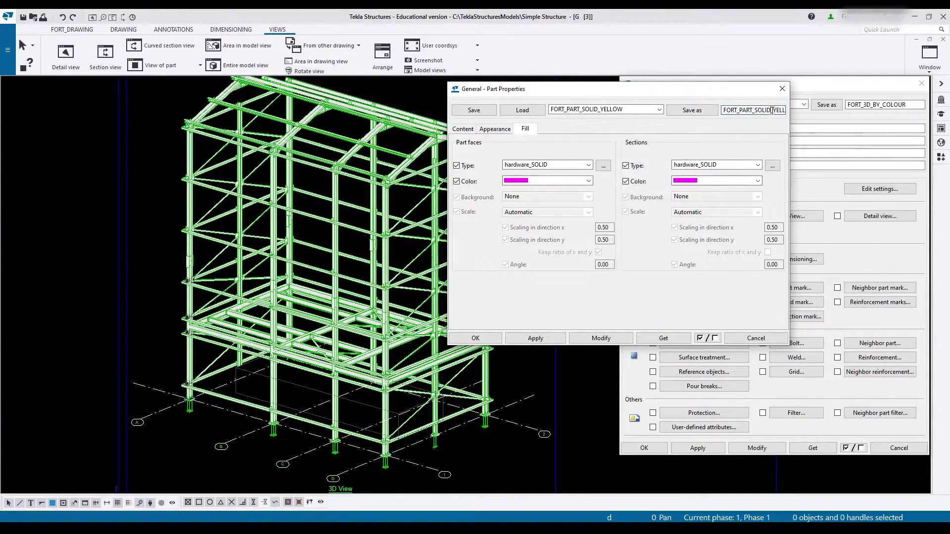
{"action": "double_click", "coordinate": [752, 110]}
{"action": "type", "text": "FORT_PART_SOLID_MAGENTA"}
{"action": "left_click", "coordinate": [692, 110]}
- Set both fill colours to brown and save the part properties as FORT_PART_SOLID_BROWN
{"action": "scroll", "coordinate": [551, 181], "scroll_direction": "down", "scroll_amount": 1}
{"action": "scroll", "coordinate": [719, 181], "scroll_direction": "down", "scroll_amount": 1}
{"action": "double_click", "coordinate": [753, 110]}
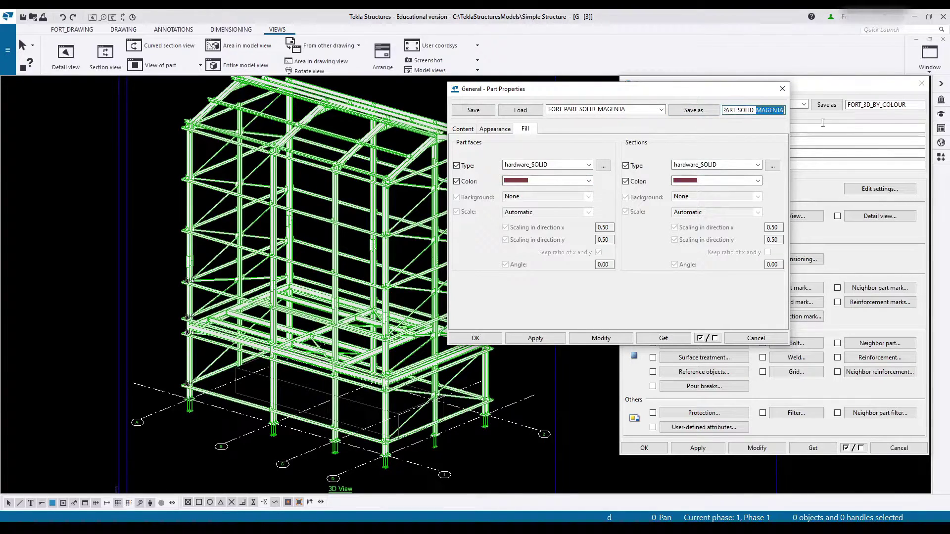
{"action": "type", "text": "FORT_PART_SOLID_BROWN"}
{"action": "left_click", "coordinate": [692, 110]}
- Set both fill colours to green and save the part properties as FORT_PART_SOLID_GREEN
{"action": "scroll", "coordinate": [547, 182], "scroll_direction": "down", "scroll_amount": 1}
{"action": "scroll", "coordinate": [718, 182], "scroll_direction": "down", "scroll_amount": 1}
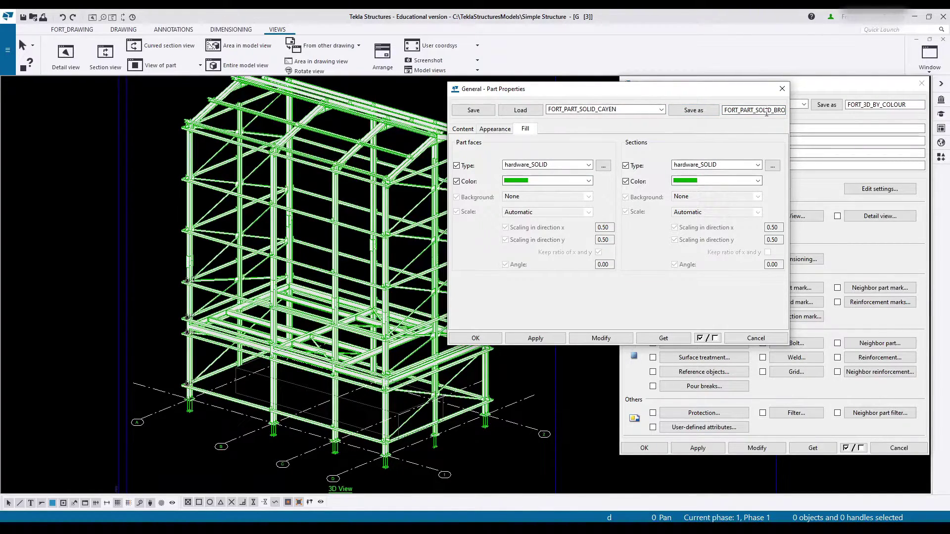
{"action": "left_click_drag", "start_coordinate": [781, 111], "coordinate": [792, 110]}
{"action": "type", "text": "GREEN"}
{"action": "left_click", "coordinate": [694, 110]}
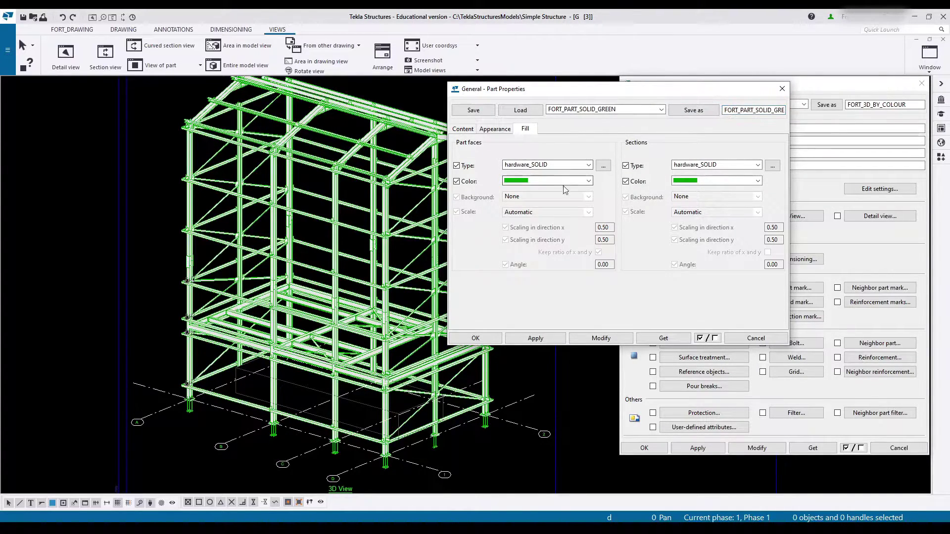
- Set both fill colours to dark blue and save the part properties as FORT_PART_SOLID_DBLUE
{"action": "scroll", "coordinate": [563, 182], "scroll_direction": "down", "scroll_amount": 1}
{"action": "scroll", "coordinate": [715, 181], "scroll_direction": "down", "scroll_amount": 1}
{"action": "type", "text": "DBLUE"}
{"action": "left_click_drag", "start_coordinate": [774, 110], "coordinate": [792, 110]}
{"action": "left_click", "coordinate": [693, 110]}
- Set both fill colours to dark green and save the part properties as FORT_PART_SOLID_DGREEN
{"action": "scroll", "coordinate": [564, 182], "scroll_direction": "down", "scroll_amount": 1}
{"action": "scroll", "coordinate": [713, 182], "scroll_direction": "down", "scroll_amount": 1}
{"action": "type", "text": "GREEN"}
{"action": "left_click", "coordinate": [690, 111]}
- Set both fill colours to orange and save the part properties as FORT_PART_SOLID_ORANGE
{"action": "scroll", "coordinate": [566, 182], "scroll_direction": "down", "scroll_amount": 1}
{"action": "scroll", "coordinate": [715, 181], "scroll_direction": "down", "scroll_amount": 1}
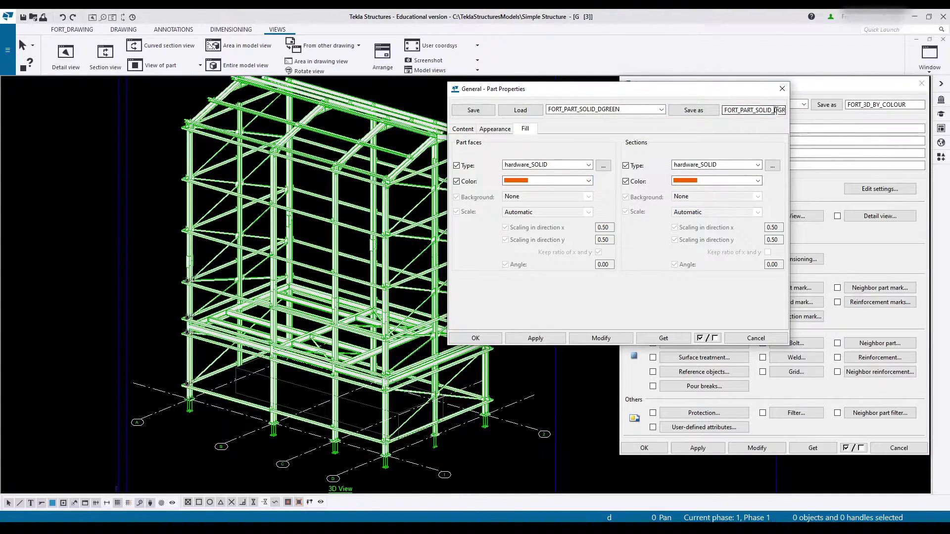
{"action": "double_click", "coordinate": [775, 110]}
{"action": "type", "text": "ORANGE"}
{"action": "left_click", "coordinate": [693, 110]}
{"action": "scroll", "coordinate": [714, 181], "scroll_direction": "down", "scroll_amount": 1}
{"action": "scroll", "coordinate": [564, 181], "scroll_direction": "down", "scroll_amount": 1}
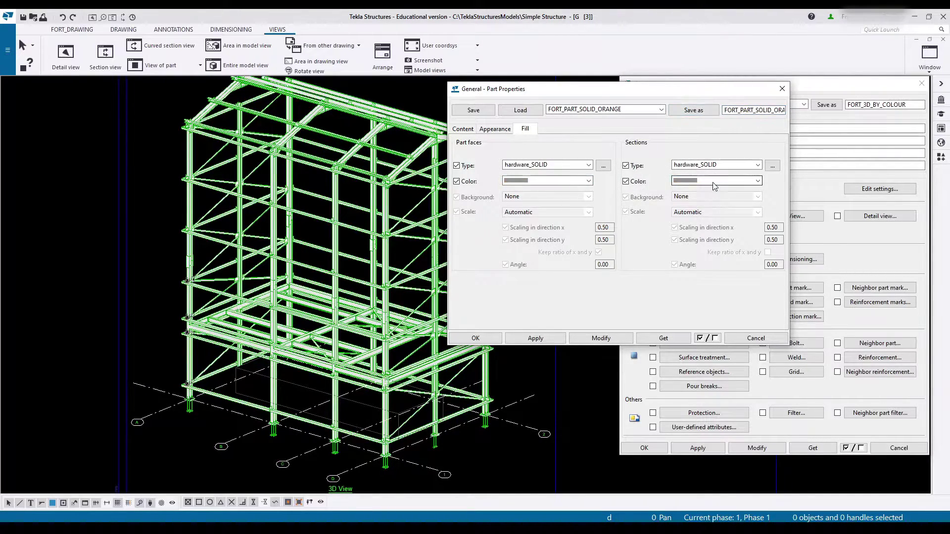
{"action": "left_click", "coordinate": [587, 182]}
{"action": "left_click", "coordinate": [638, 310]}
{"action": "scroll", "coordinate": [589, 181], "scroll_direction": "down", "scroll_amount": 1}
{"action": "scroll", "coordinate": [718, 182], "scroll_direction": "down", "scroll_amount": 1}
- Close the part properties without applying them, and save the drawing's object level settings under the new name FORT_GA_BY_COLOUR
{"action": "left_click", "coordinate": [753, 338]}
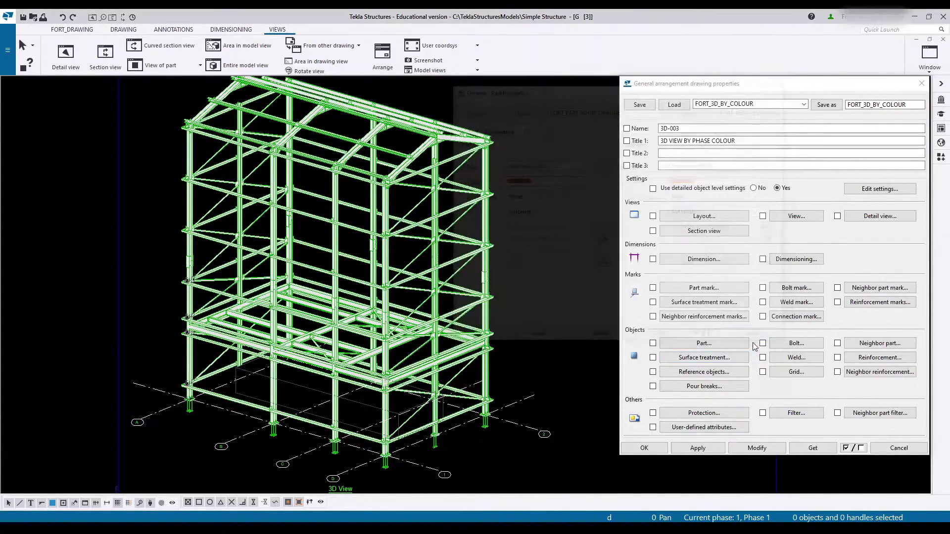
{"action": "left_click", "coordinate": [893, 188]}
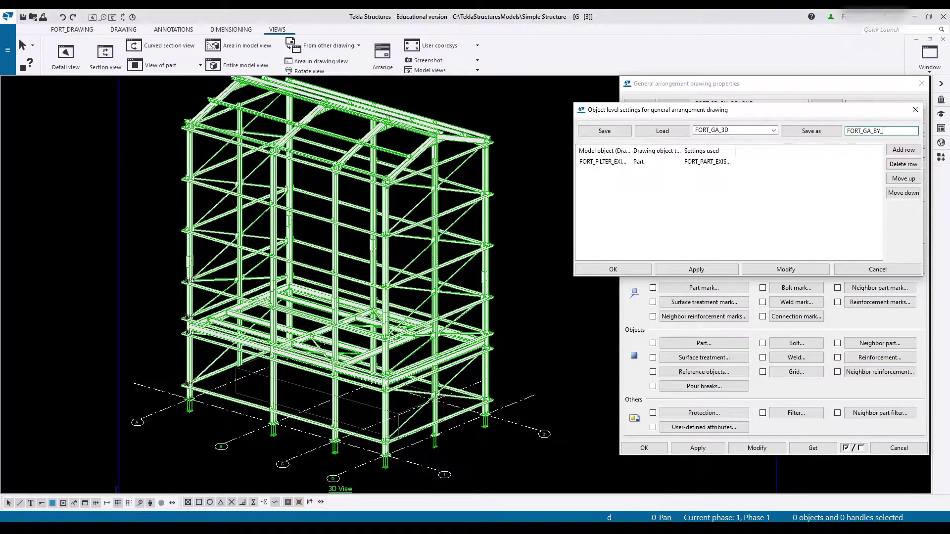
{"action": "type", "text": "COLOUR"}
{"action": "left_click", "coordinate": [812, 131]}
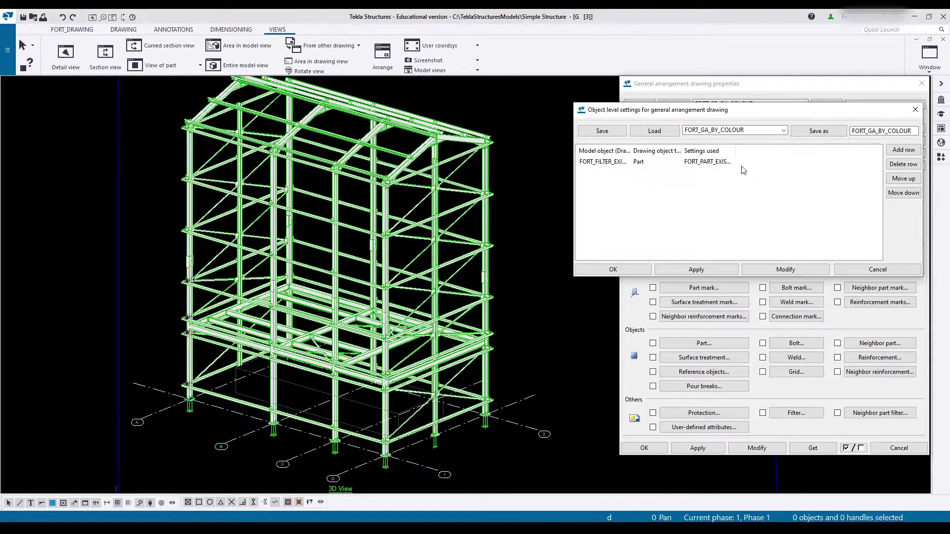
- Change the existing object level row to filter FORT_PHASE_01 with the part settings FORT_PART_SOLID_RED
{"action": "left_click", "coordinate": [727, 162]}
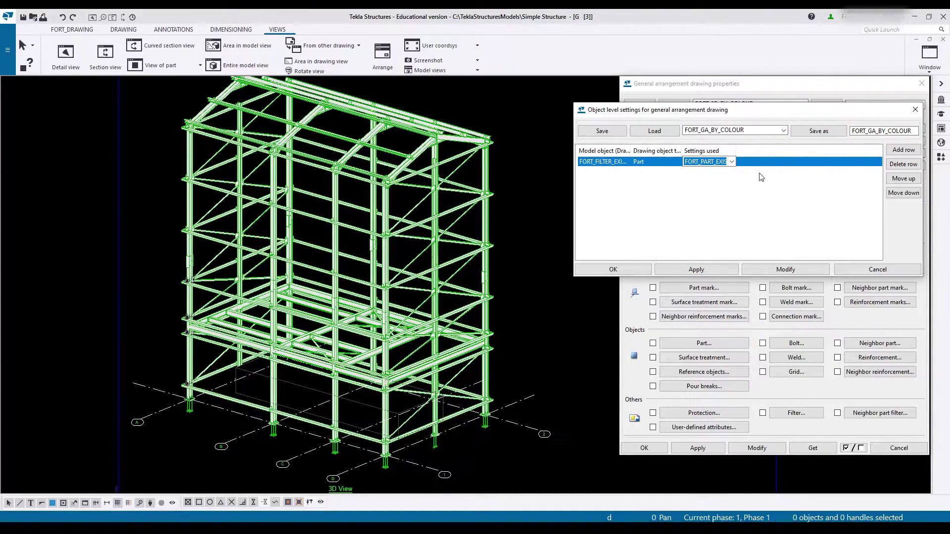
{"action": "left_click", "coordinate": [607, 162]}
{"action": "left_click", "coordinate": [627, 162]}
{"action": "left_click", "coordinate": [624, 177]}
{"action": "left_click", "coordinate": [702, 164]}
{"action": "left_click", "coordinate": [704, 164]}
{"action": "left_click", "coordinate": [722, 258]}
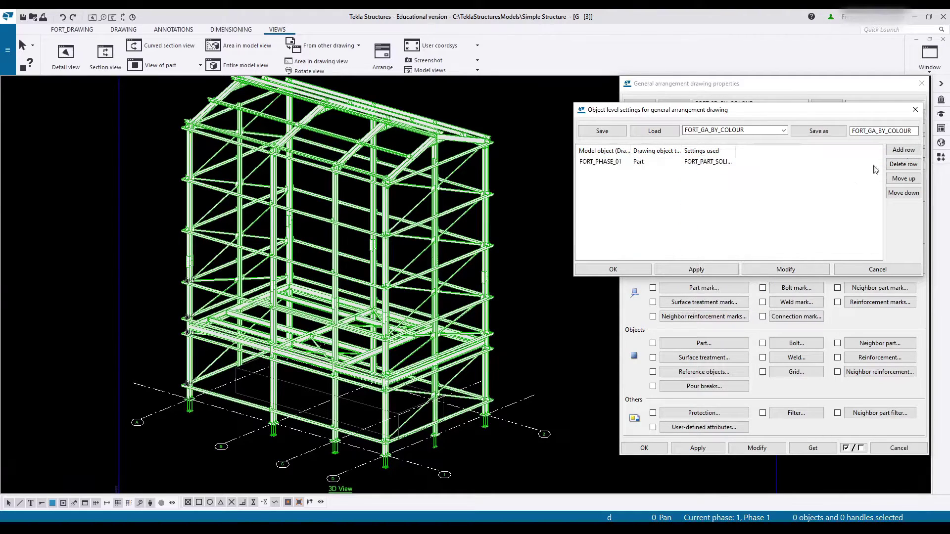
- Add five more rows to the object level settings
{"action": "left_click", "coordinate": [911, 150]}
{"action": "left_click", "coordinate": [910, 149]}
{"action": "left_click", "coordinate": [910, 150]}
{"action": "left_click", "coordinate": [911, 150]}
{"action": "left_click", "coordinate": [910, 150]}
- Assign filters FORT_PHASE_02 to FORT_PHASE_05 to the new rows, the first two using FORT_PART_SOLID_BLUE and FORT_PART_SOLID_GREEN, and delete the spare row
{"action": "left_click", "coordinate": [606, 181]}
{"action": "left_click", "coordinate": [626, 180]}
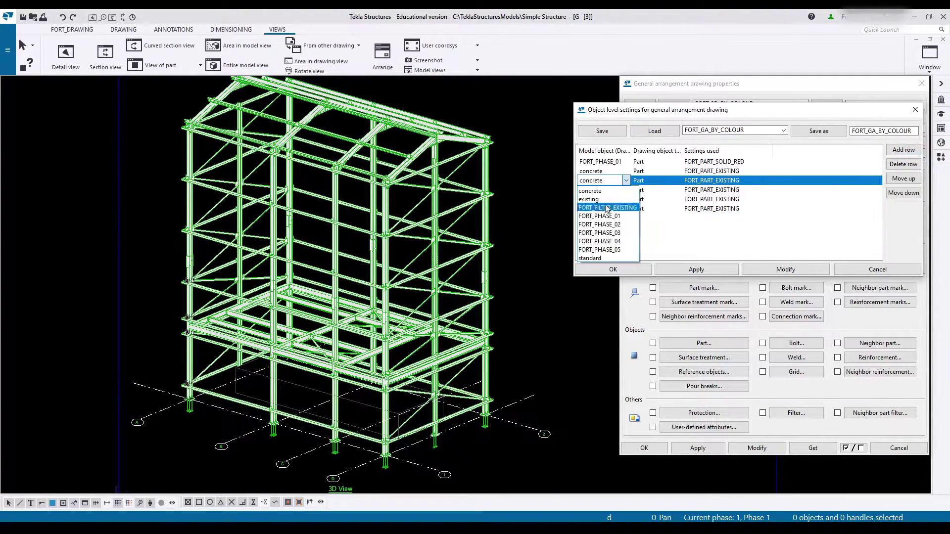
{"action": "left_click", "coordinate": [607, 233]}
{"action": "left_click", "coordinate": [598, 250]}
{"action": "left_click", "coordinate": [626, 199]}
{"action": "left_click", "coordinate": [599, 268]}
{"action": "left_click", "coordinate": [904, 164]}
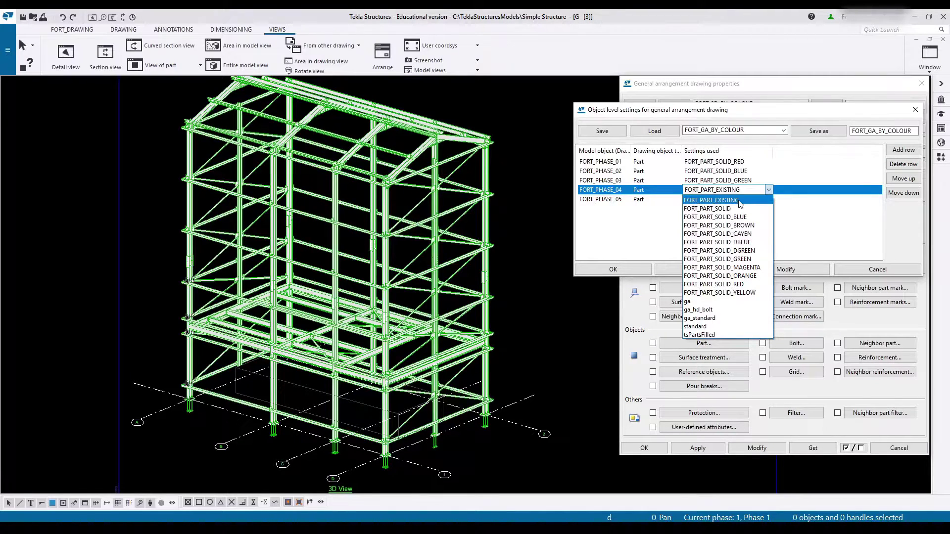
- Use FORT_PART_SOLID_MAGENTA for phase 4 and FORT_PART_SOLID_ORANGE for phase 5, and save and apply the object level settings to the drawing
{"action": "left_click", "coordinate": [722, 268]}
{"action": "left_click", "coordinate": [713, 199]}
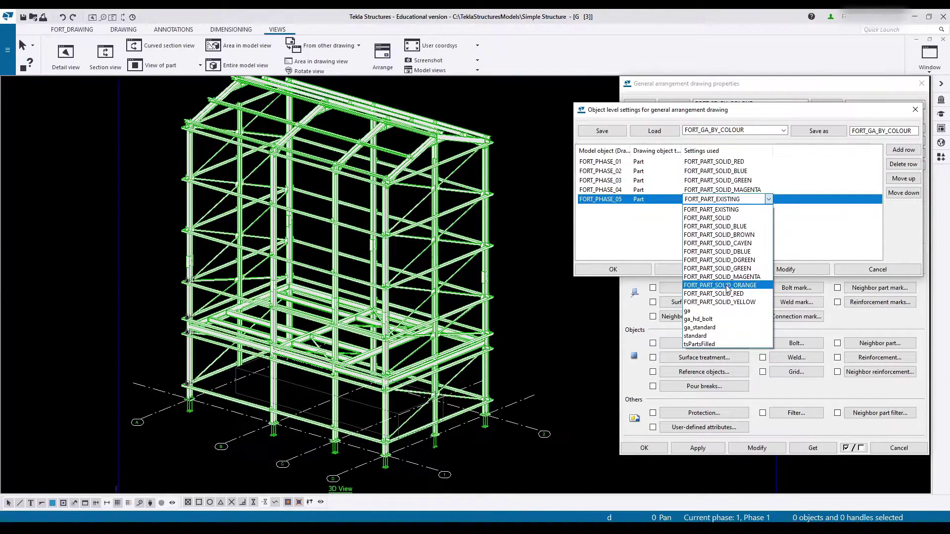
{"action": "left_click", "coordinate": [720, 285]}
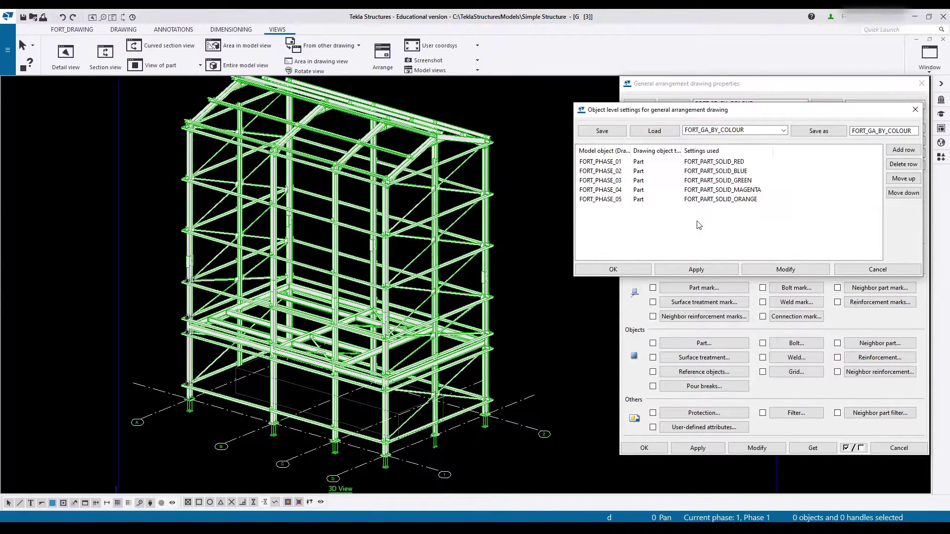
{"action": "left_click", "coordinate": [815, 134]}
{"action": "left_click", "coordinate": [786, 269]}
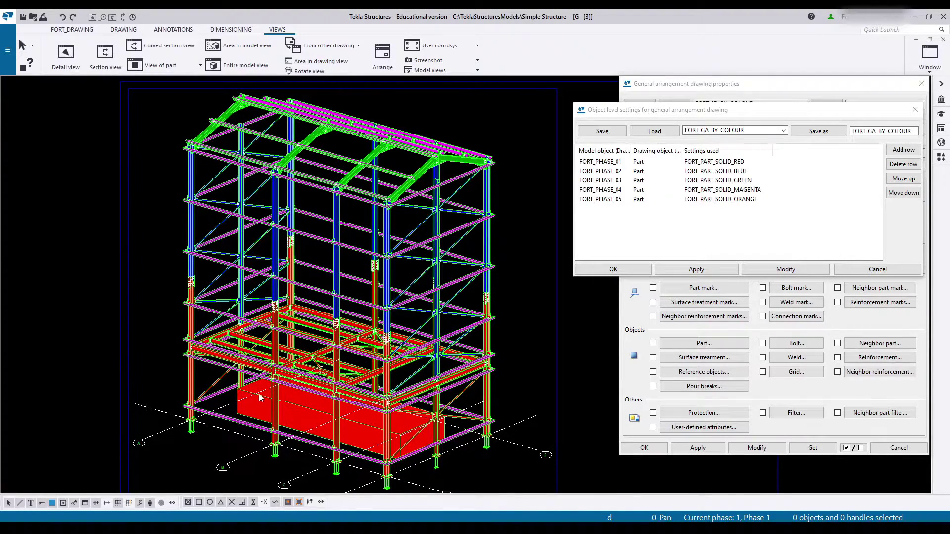
- Add an object level row for the existing-parts filter FORT_FILTER_EXISTING with the part settings FORT_PART_EXISTING
{"action": "left_click", "coordinate": [638, 164]}
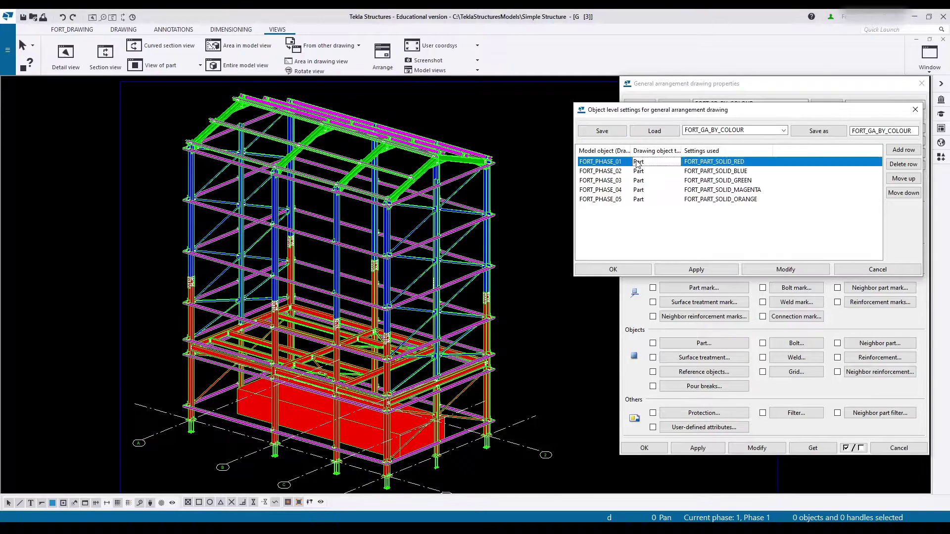
{"action": "left_click", "coordinate": [652, 241]}
{"action": "left_click", "coordinate": [902, 150]}
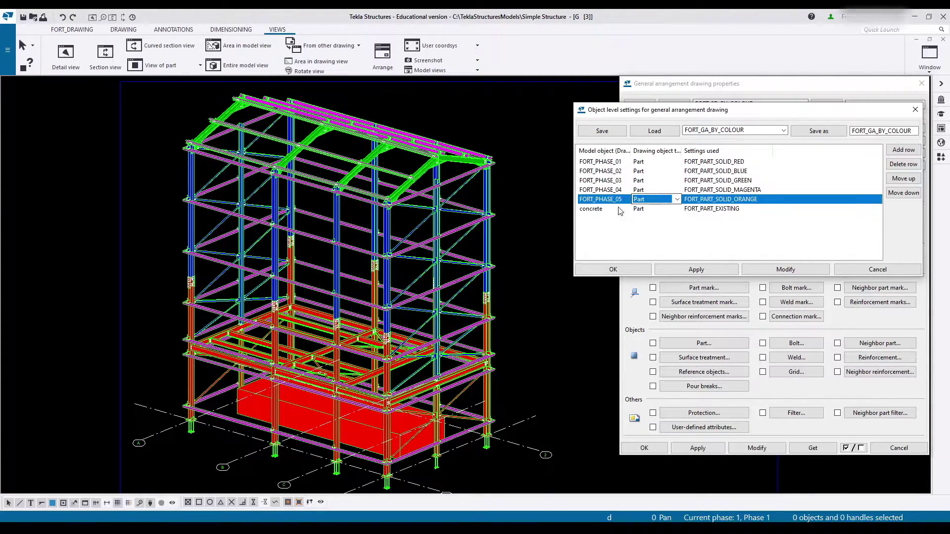
{"action": "left_click", "coordinate": [622, 209]}
{"action": "left_click", "coordinate": [616, 236]}
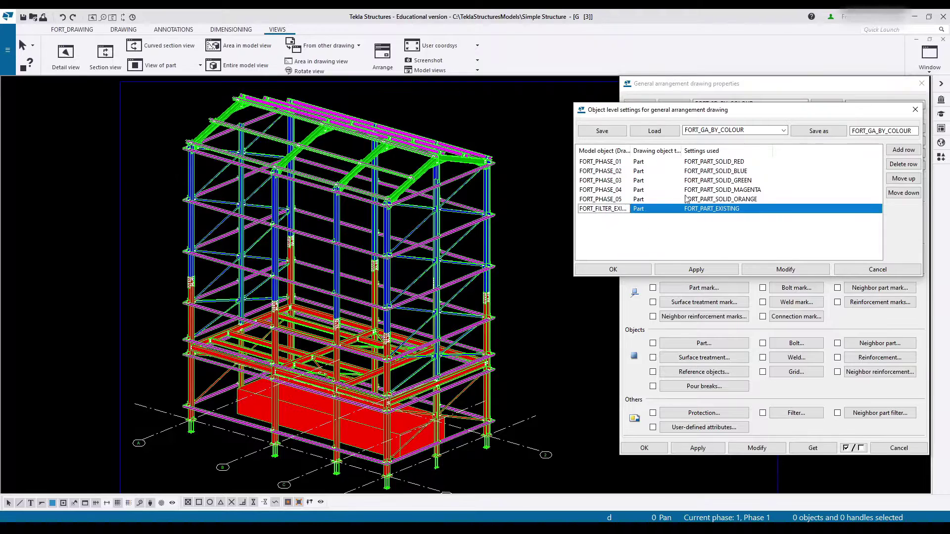
{"action": "left_click", "coordinate": [714, 209]}
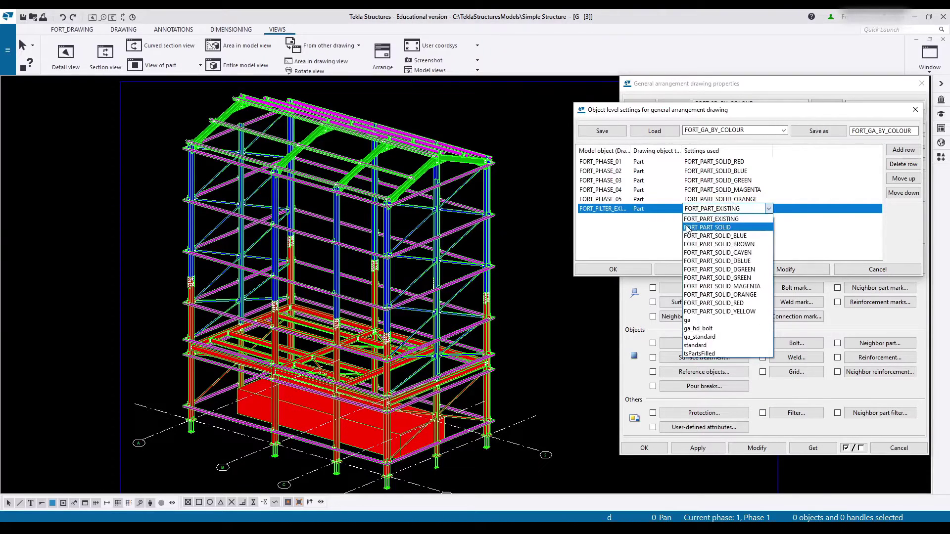
{"action": "left_click", "coordinate": [735, 219]}
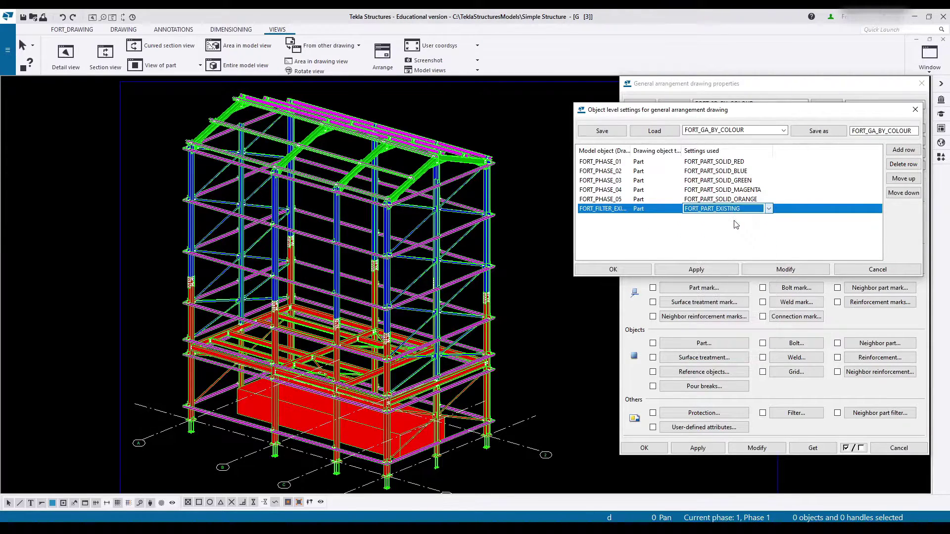
- Move the existing-parts row above all the phase rows and apply the object level settings to the drawing
{"action": "left_click", "coordinate": [904, 178]}
{"action": "left_click", "coordinate": [903, 178]}
{"action": "left_click", "coordinate": [903, 178]}
{"action": "left_click", "coordinate": [904, 178]}
{"action": "left_click", "coordinate": [903, 178]}
{"action": "left_click", "coordinate": [781, 270]}
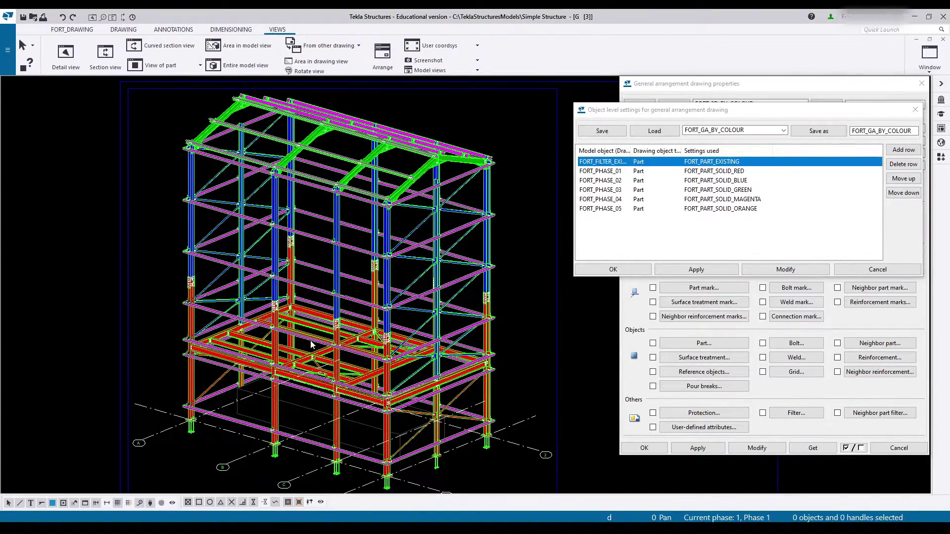
- Examine the phase colours of the steelwork and the display of the existing block in the 3D view
{"action": "scroll", "coordinate": [380, 362], "scroll_direction": "up", "scroll_amount": 5}
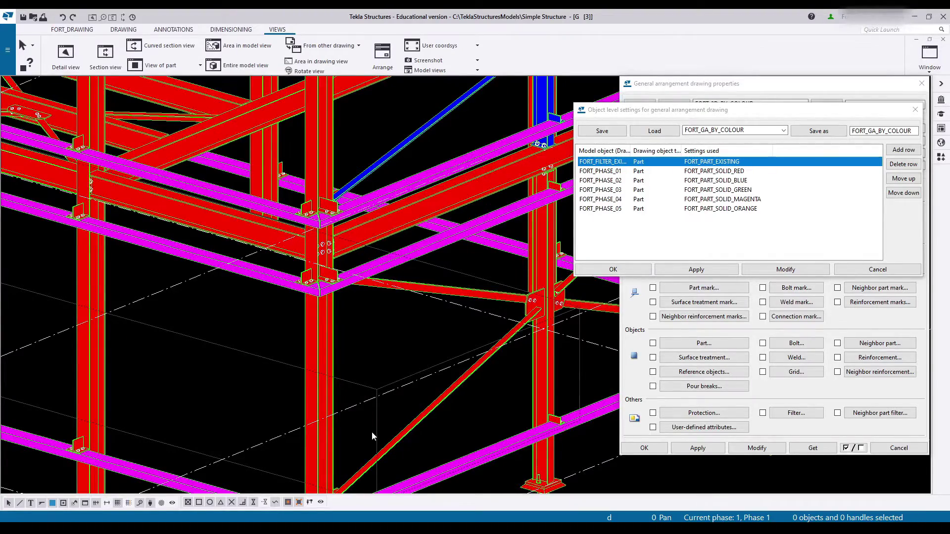
{"action": "scroll", "coordinate": [372, 432], "scroll_direction": "down", "scroll_amount": 5}
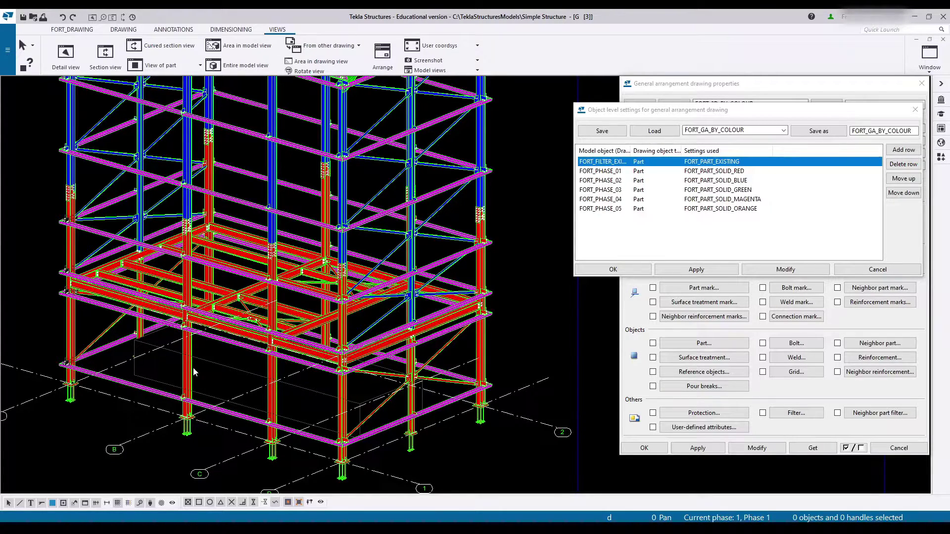
{"action": "scroll", "coordinate": [406, 386], "scroll_direction": "down", "scroll_amount": 3}
{"action": "scroll", "coordinate": [378, 342], "scroll_direction": "up", "scroll_amount": 2}
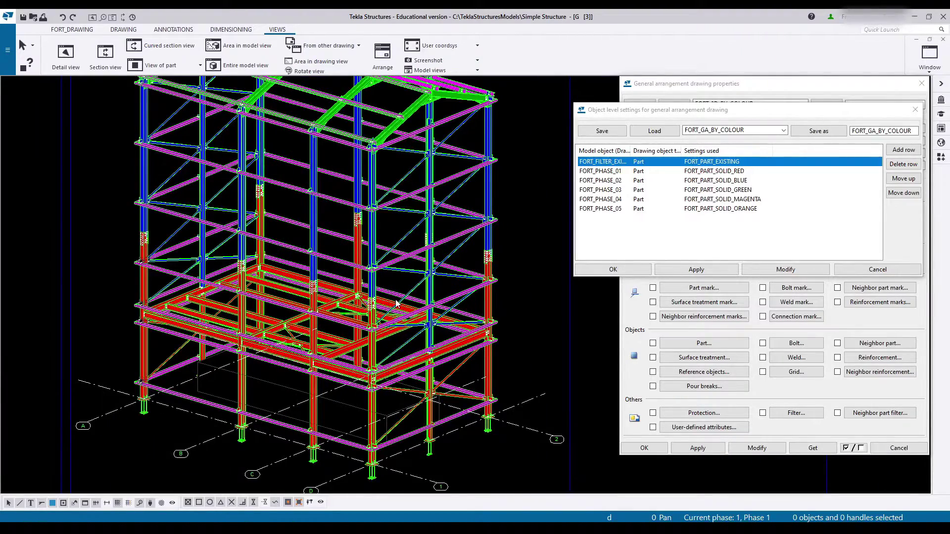
{"action": "scroll", "coordinate": [396, 303], "scroll_direction": "down", "scroll_amount": 1}
{"action": "scroll", "coordinate": [319, 321], "scroll_direction": "down", "scroll_amount": 1}
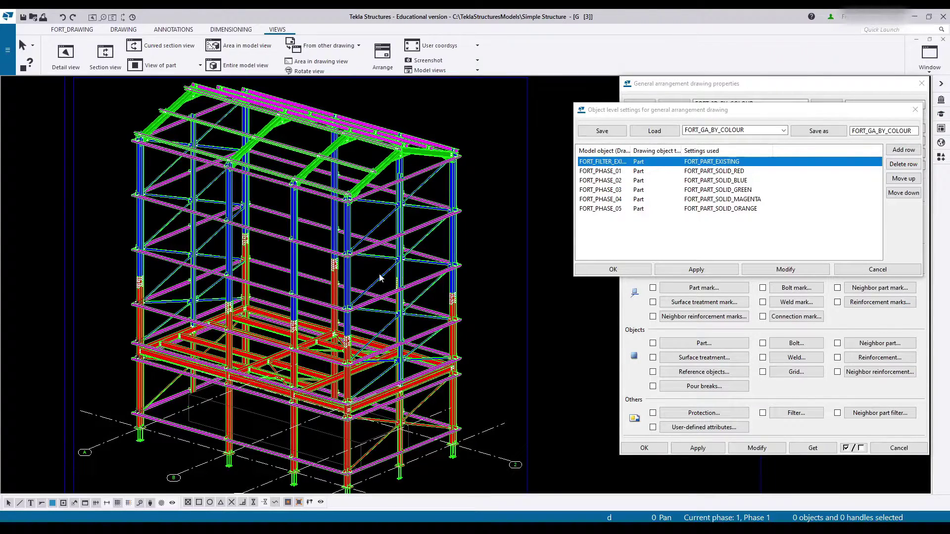
- Accept the object level settings, save the drawing properties as FORT_3D_BY_COLOUR and close them
{"action": "left_click", "coordinate": [612, 269]}
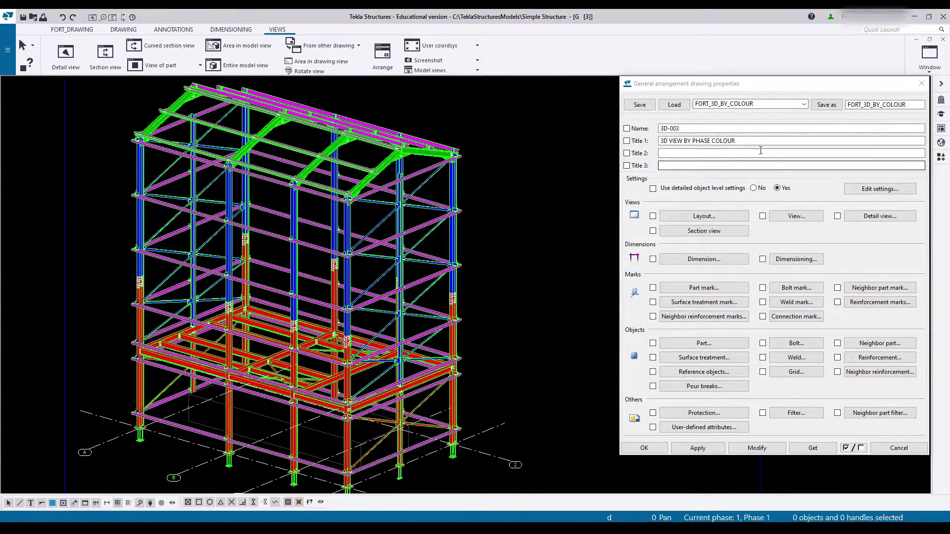
{"action": "left_click", "coordinate": [834, 106]}
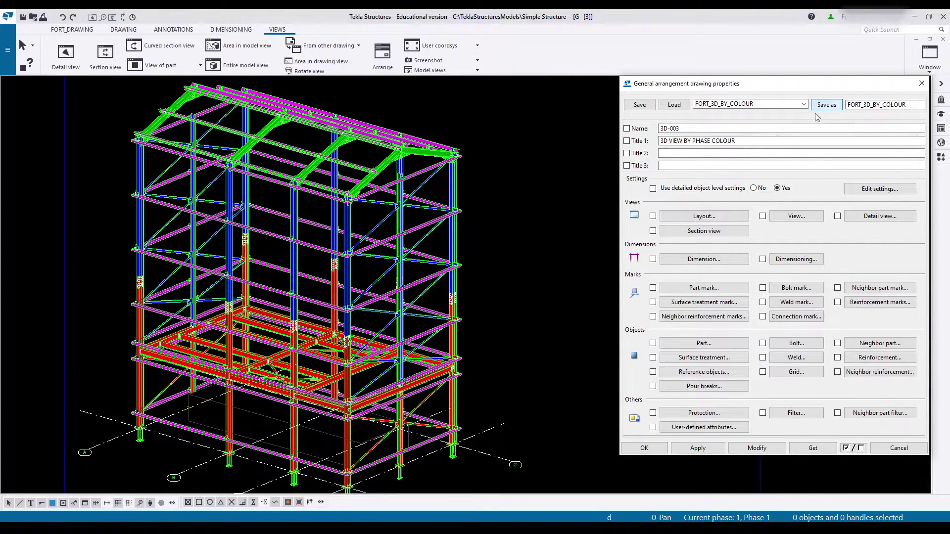
{"action": "left_click", "coordinate": [921, 84]}
- Close the drawing, keeping its changes, and bring up the drawing and report commands in the model
{"action": "middle_click_drag", "start_coordinate": [675, 304], "coordinate": [702, 288]}
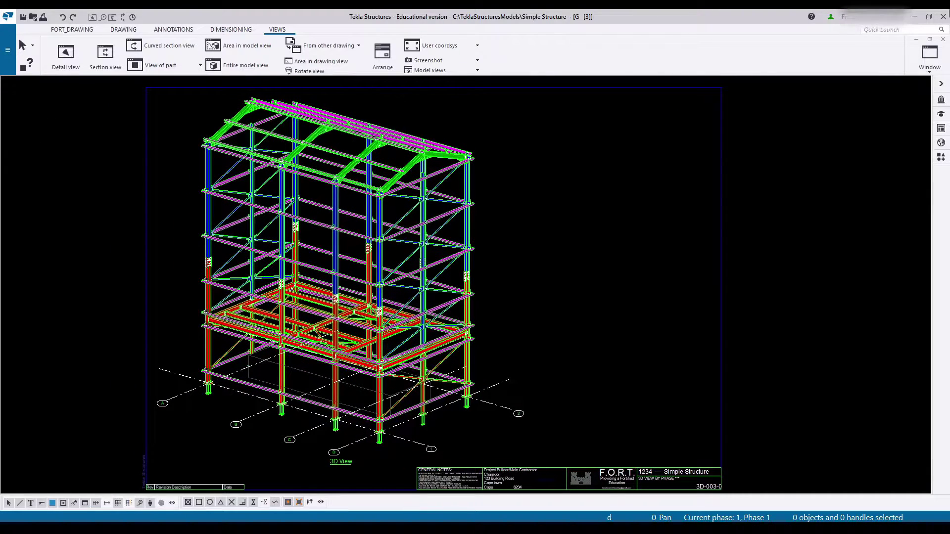
{"action": "left_click", "coordinate": [943, 40]}
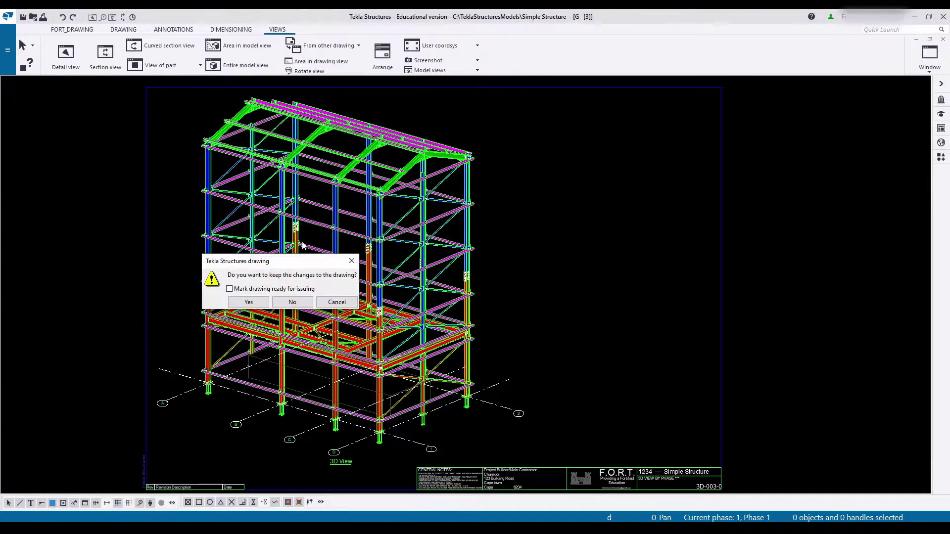
{"action": "left_click", "coordinate": [255, 300]}
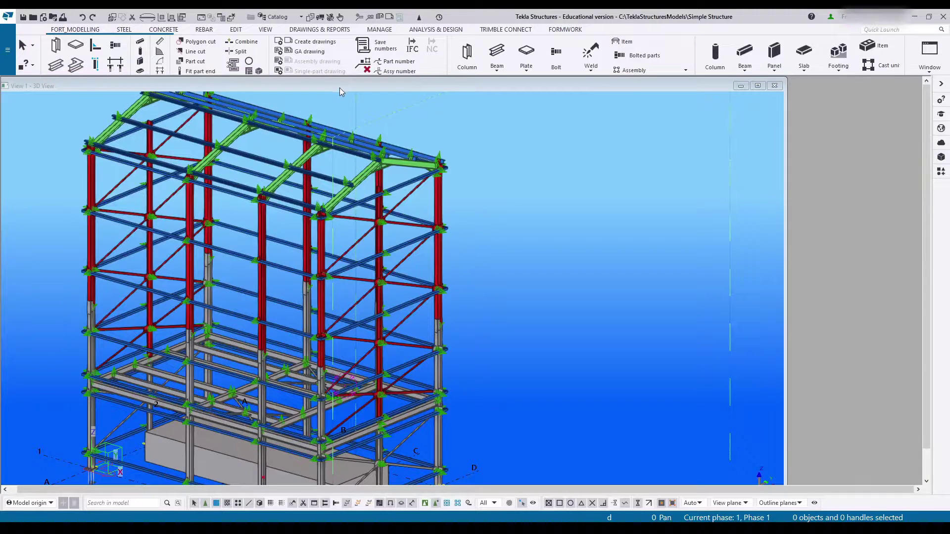
{"action": "left_click", "coordinate": [320, 30]}
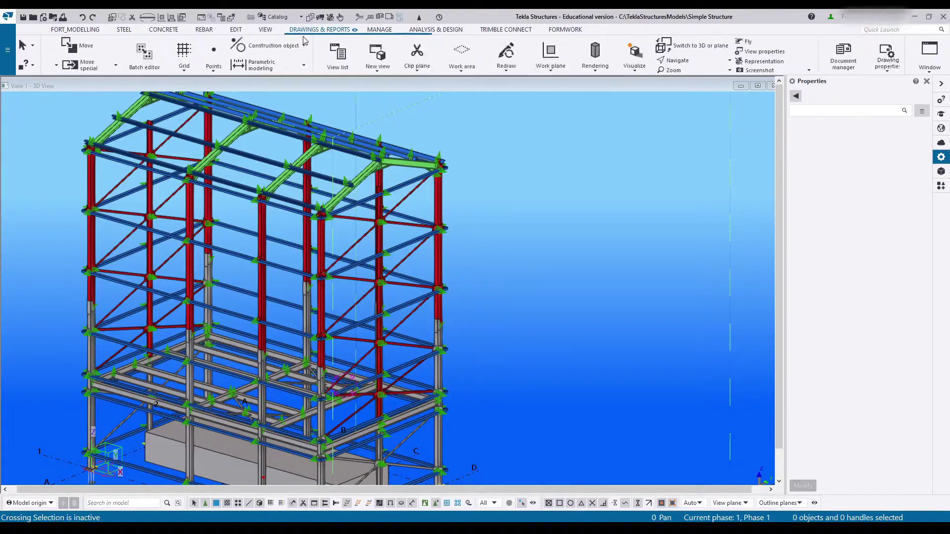
- Print the 3D VIEW BY PHASE COLOUR drawing to a PDF in .\Plotfiles using the FORT_GA_BY_COLOUR print settings
{"action": "left_click", "coordinate": [65, 54]}
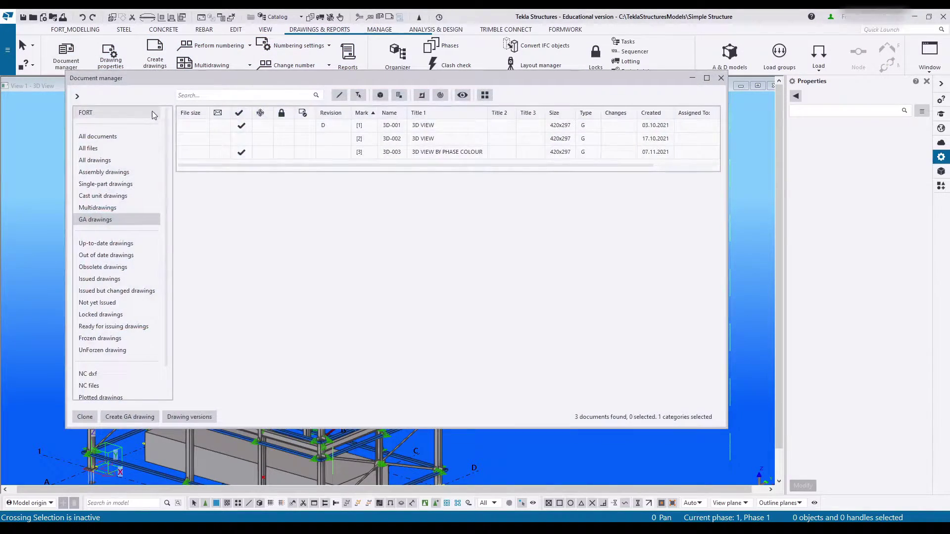
{"action": "left_click", "coordinate": [366, 153]}
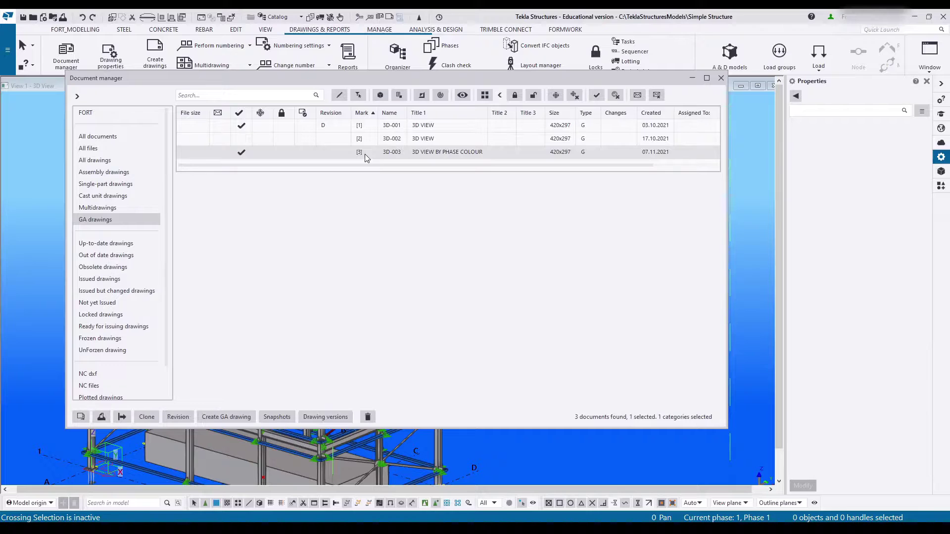
{"action": "left_click", "coordinate": [97, 422]}
{"action": "left_click", "coordinate": [255, 97]}
{"action": "left_click", "coordinate": [261, 120]}
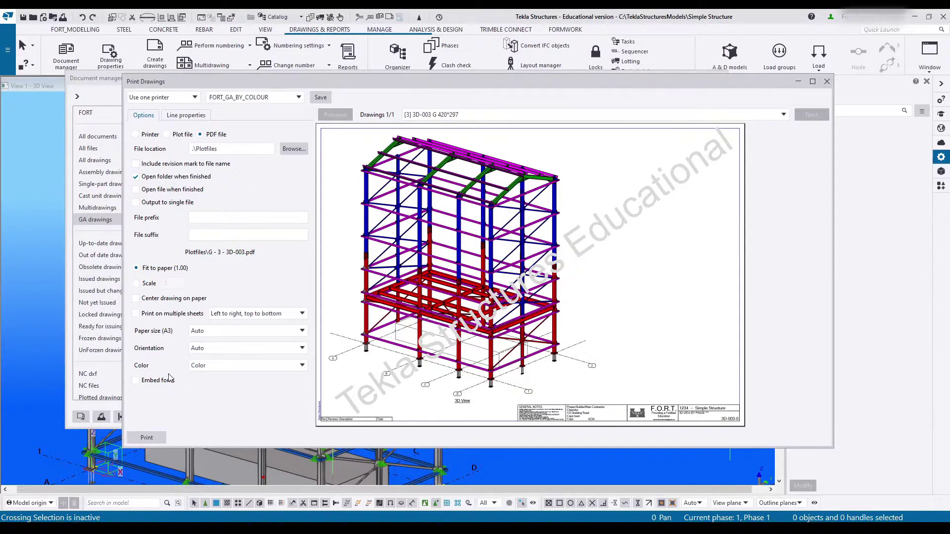
{"action": "left_click", "coordinate": [203, 148]}
{"action": "left_click", "coordinate": [144, 439]}
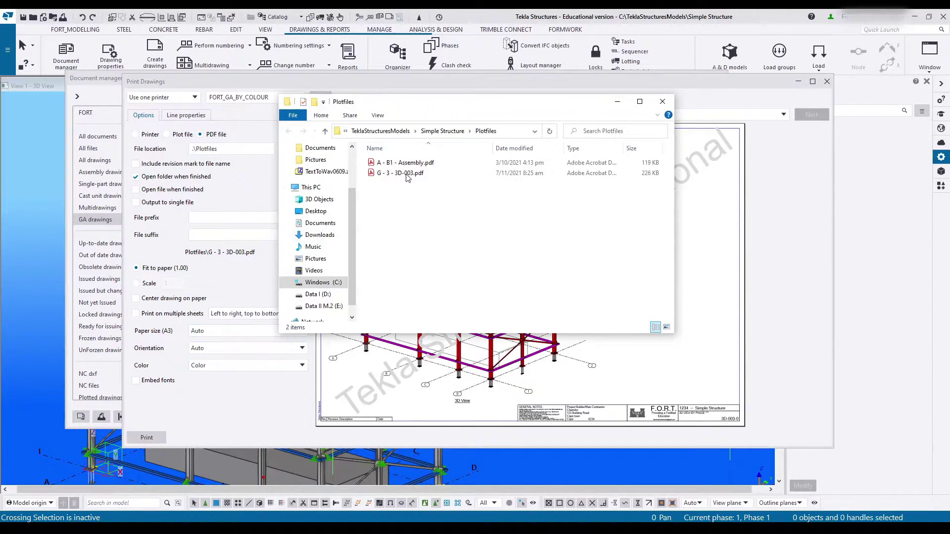
- Open G - 3 - 3D-003.pdf, examine the phase colours from the roof down to the bases, and close the file and its folder
{"action": "double_click", "coordinate": [407, 173]}
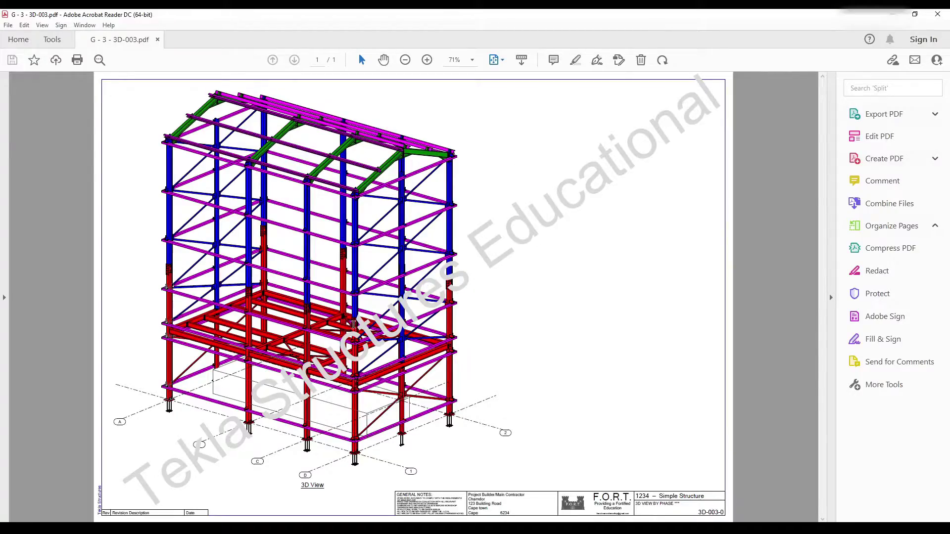
{"action": "scroll", "coordinate": [324, 405], "scroll_direction": "up", "scroll_amount": 4, "text": "ctrl"}
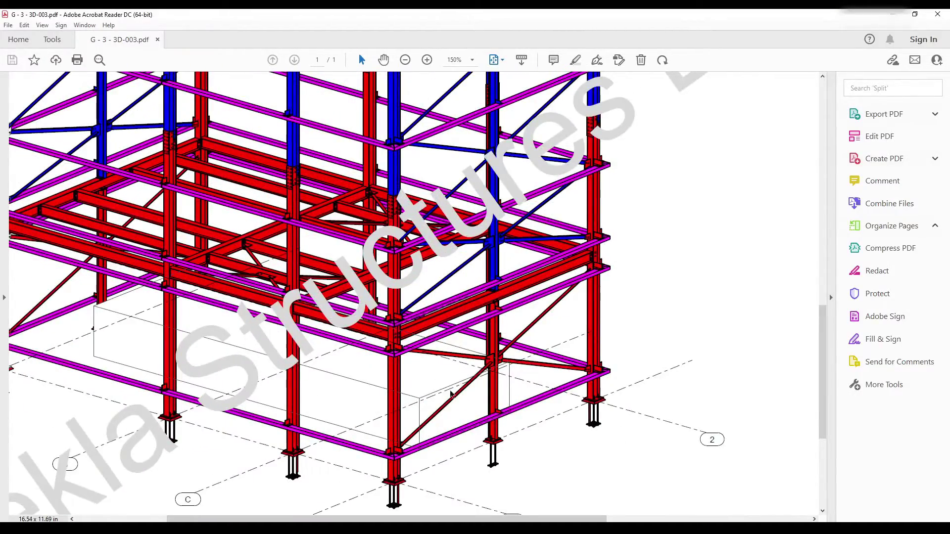
{"action": "scroll", "coordinate": [406, 348], "scroll_direction": "up", "scroll_amount": 8}
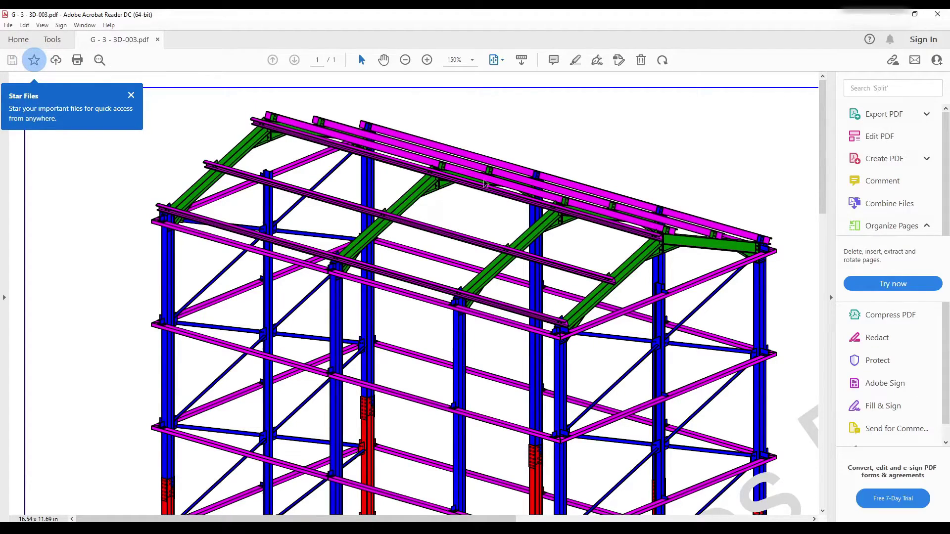
{"action": "scroll", "coordinate": [491, 208], "scroll_direction": "down", "scroll_amount": 1}
{"action": "scroll", "coordinate": [490, 208], "scroll_direction": "down", "scroll_amount": 10}
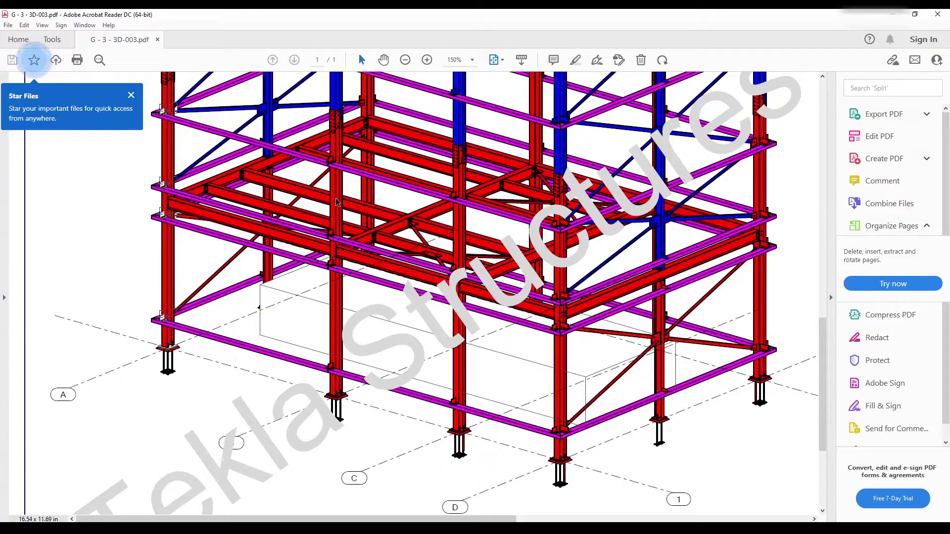
{"action": "left_click", "coordinate": [131, 95]}
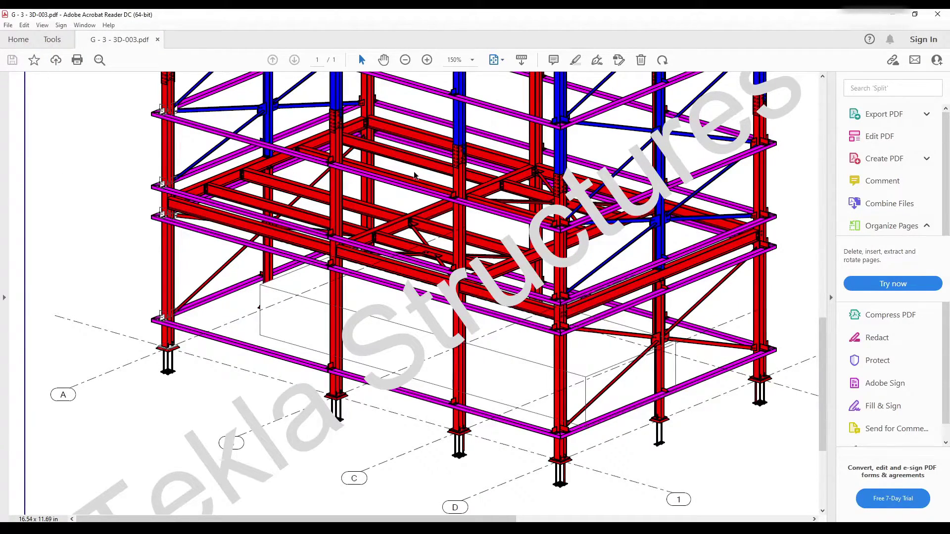
{"action": "scroll", "coordinate": [353, 218], "scroll_direction": "down", "scroll_amount": 3}
{"action": "scroll", "coordinate": [438, 237], "scroll_direction": "right", "scroll_amount": 1}
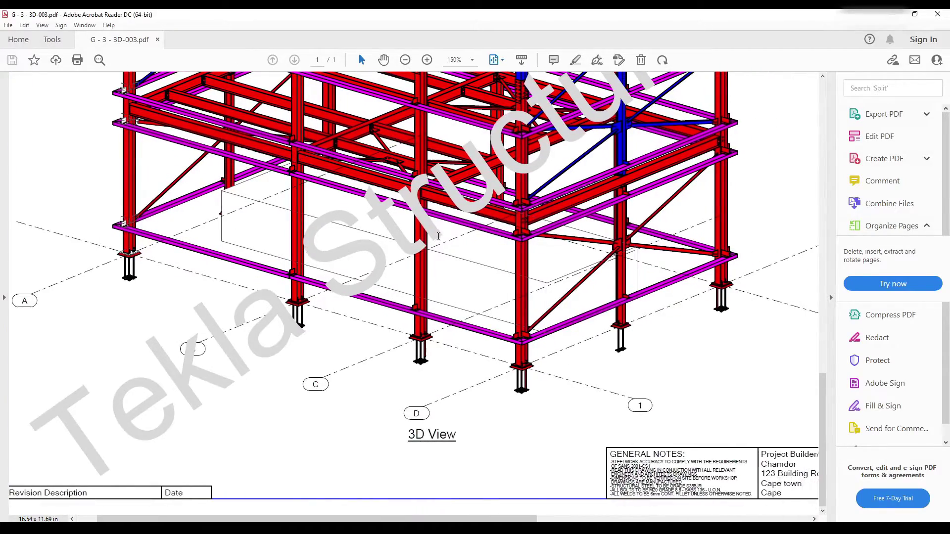
{"action": "scroll", "coordinate": [438, 237], "scroll_direction": "up", "scroll_amount": 12}
{"action": "scroll", "coordinate": [407, 324], "scroll_direction": "right", "scroll_amount": 2}
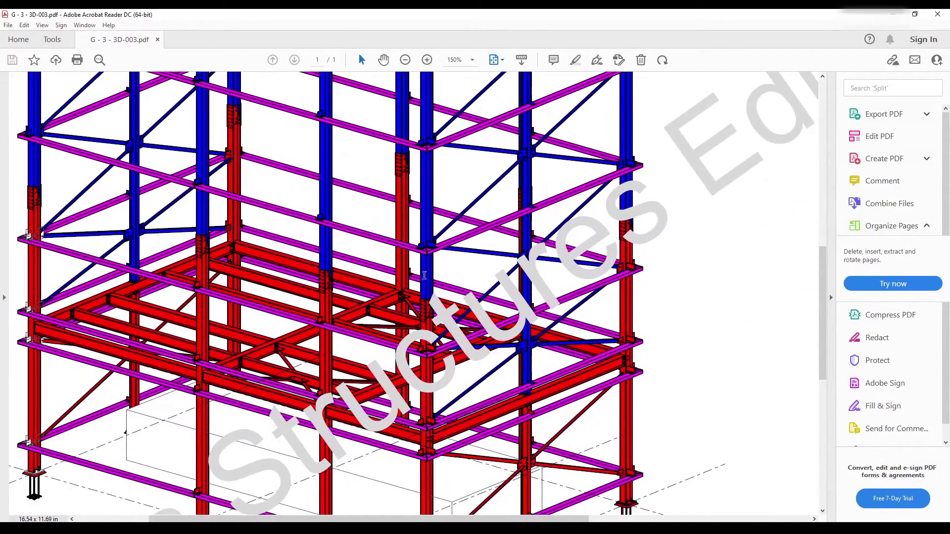
{"action": "scroll", "coordinate": [208, 236], "scroll_direction": "down", "scroll_amount": 4, "text": "ctrl"}
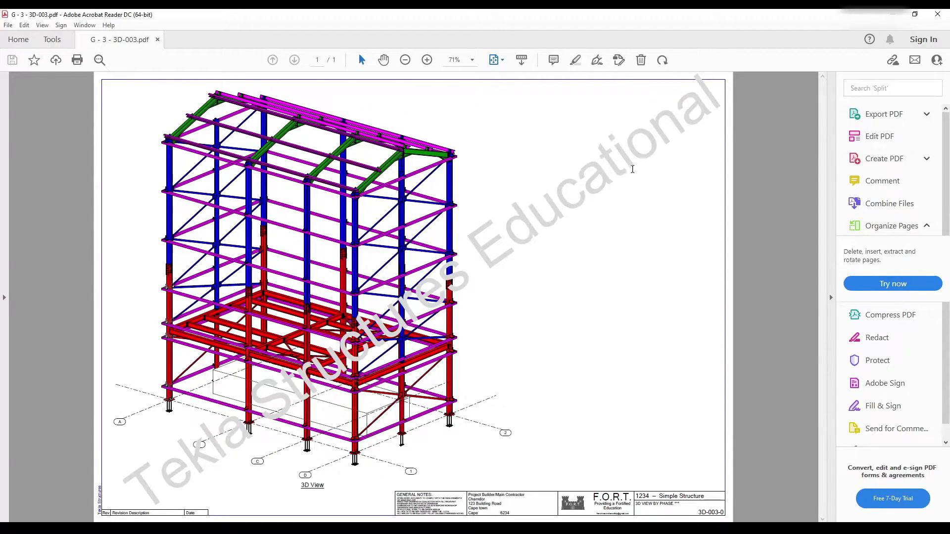
{"action": "left_click", "coordinate": [938, 14]}
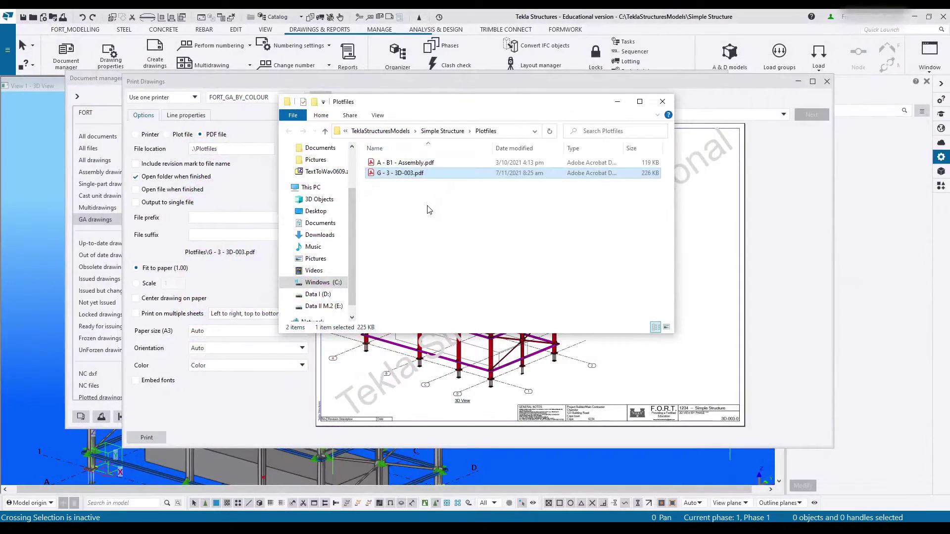
{"action": "left_click", "coordinate": [662, 101]}
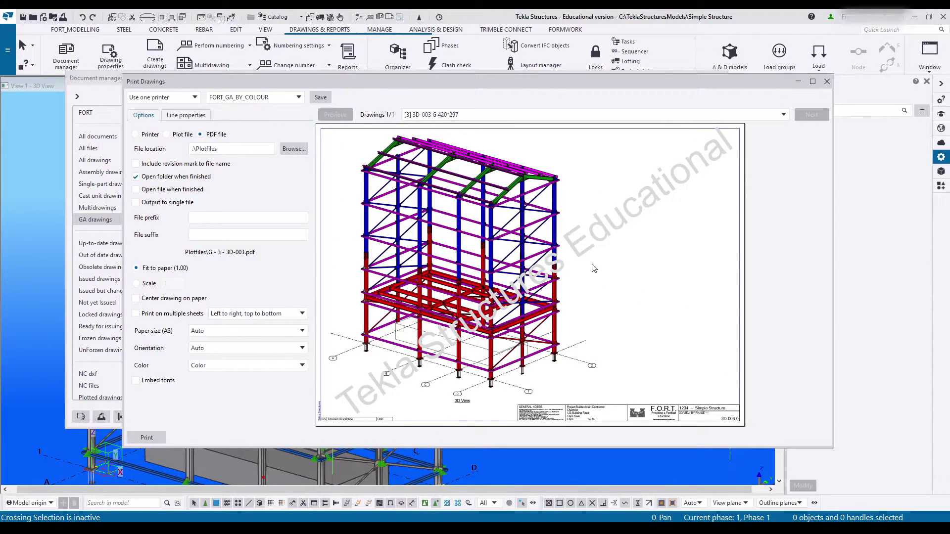
- Reopen the phase colour drawing, assign FORT_PART_SOLID_YELLOW to FORT_PHASE_04 in its object level settings and apply the change to the drawing
{"action": "left_click", "coordinate": [97, 79]}
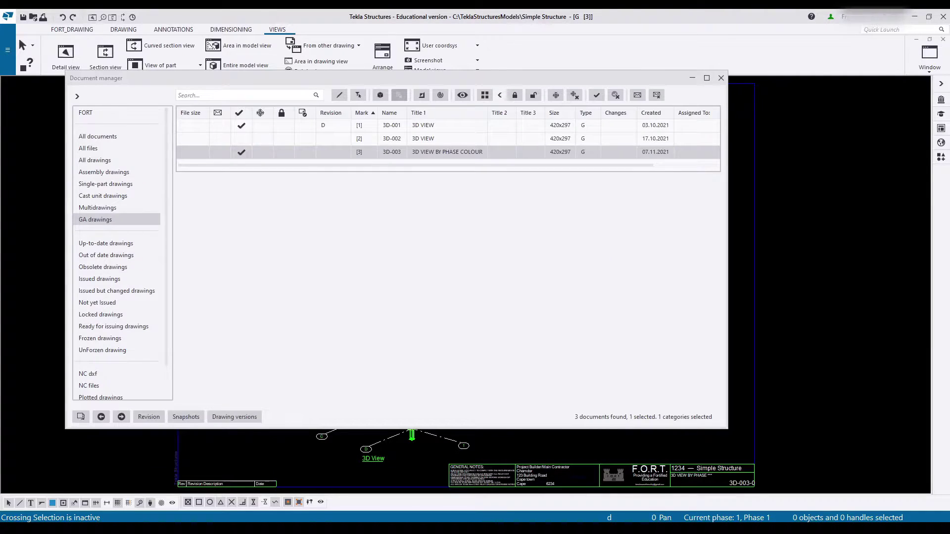
{"action": "left_click", "coordinate": [693, 77]}
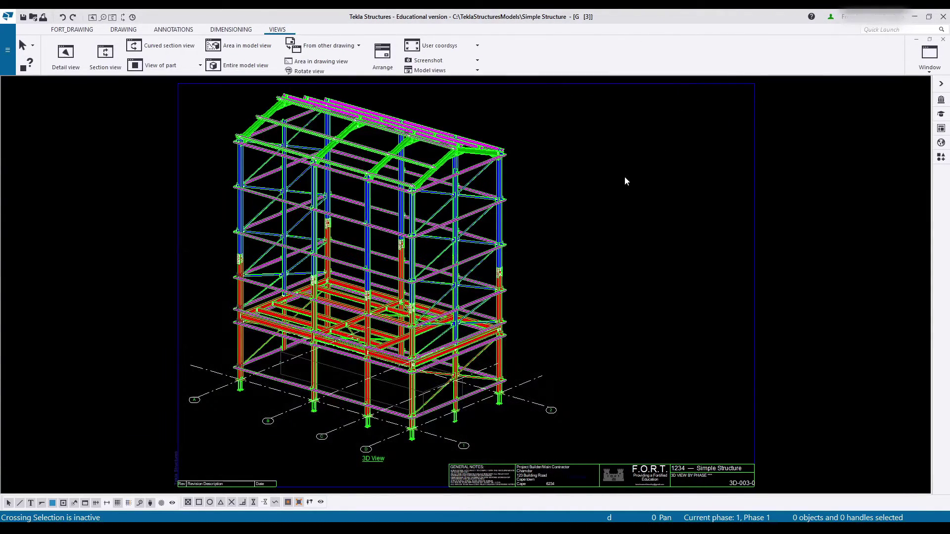
{"action": "double_click", "coordinate": [618, 173]}
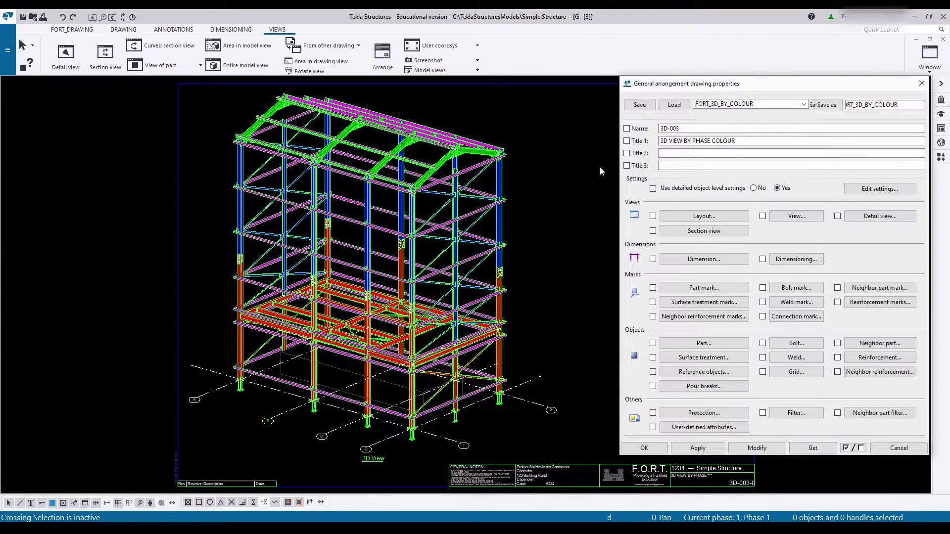
{"action": "left_click", "coordinate": [879, 189]}
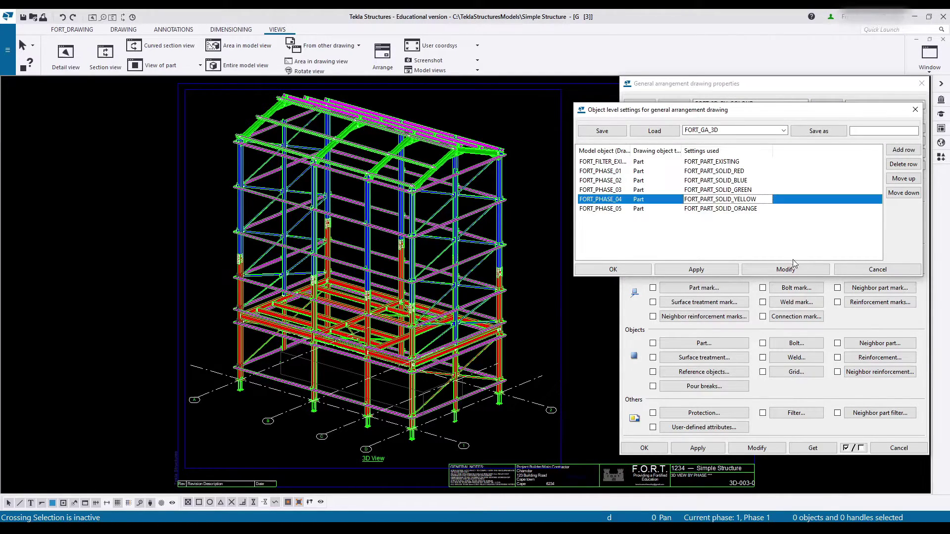
{"action": "left_click", "coordinate": [790, 269]}
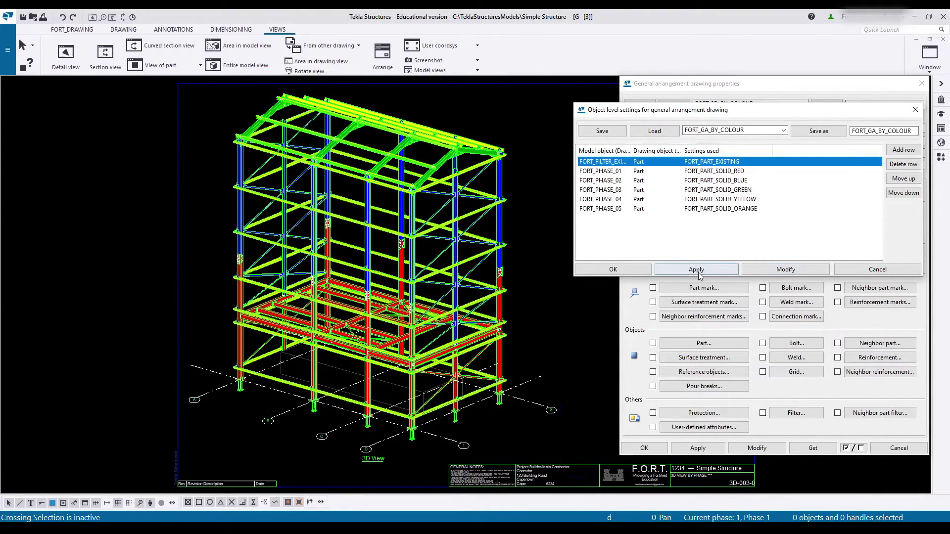
{"action": "left_click", "coordinate": [697, 272]}
{"action": "left_click", "coordinate": [648, 270]}
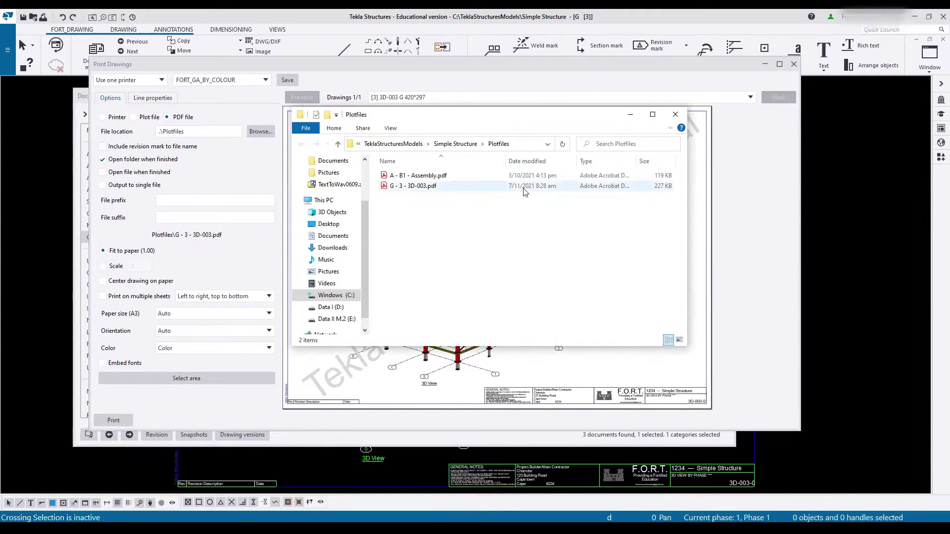
- Open the reprinted G - 3 - 3D-003.pdf, examine the phase 04 members, and close the file and the print settings
{"action": "double_click", "coordinate": [412, 186]}
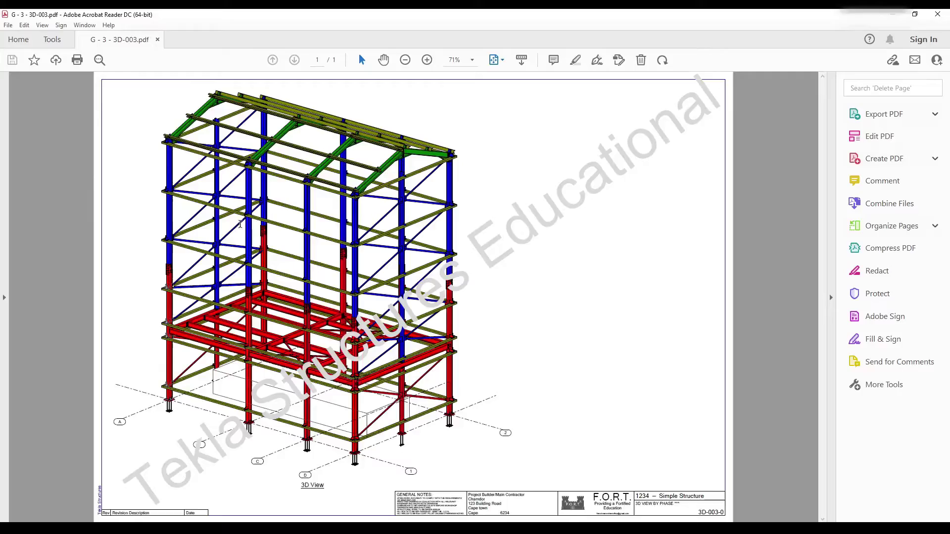
{"action": "scroll", "coordinate": [311, 285], "scroll_direction": "up", "scroll_amount": 3, "text": "ctrl"}
{"action": "middle_click_drag", "start_coordinate": [340, 192], "coordinate": [444, 308]}
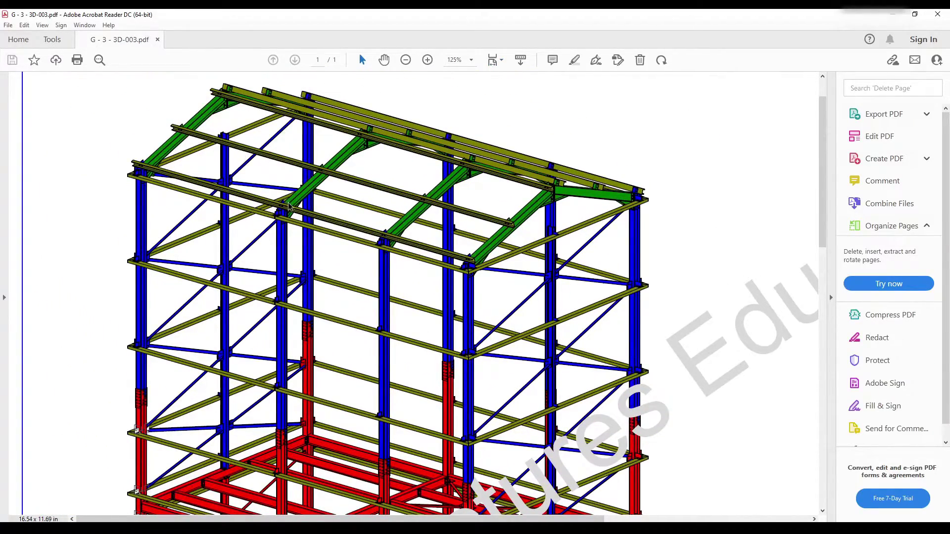
{"action": "scroll", "coordinate": [289, 208], "scroll_direction": "down", "scroll_amount": 10}
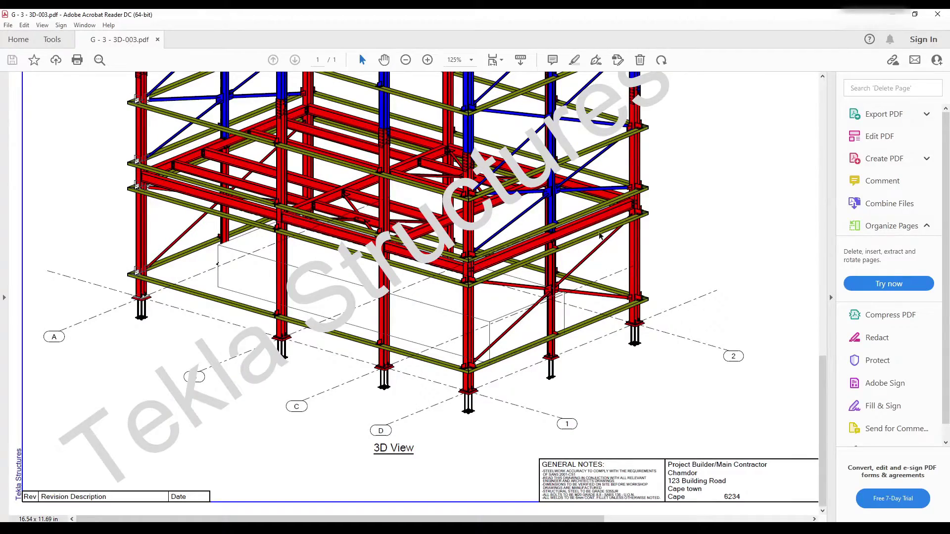
{"action": "scroll", "coordinate": [562, 248], "scroll_direction": "up", "scroll_amount": 7}
{"action": "scroll", "coordinate": [511, 271], "scroll_direction": "down", "scroll_amount": 3}
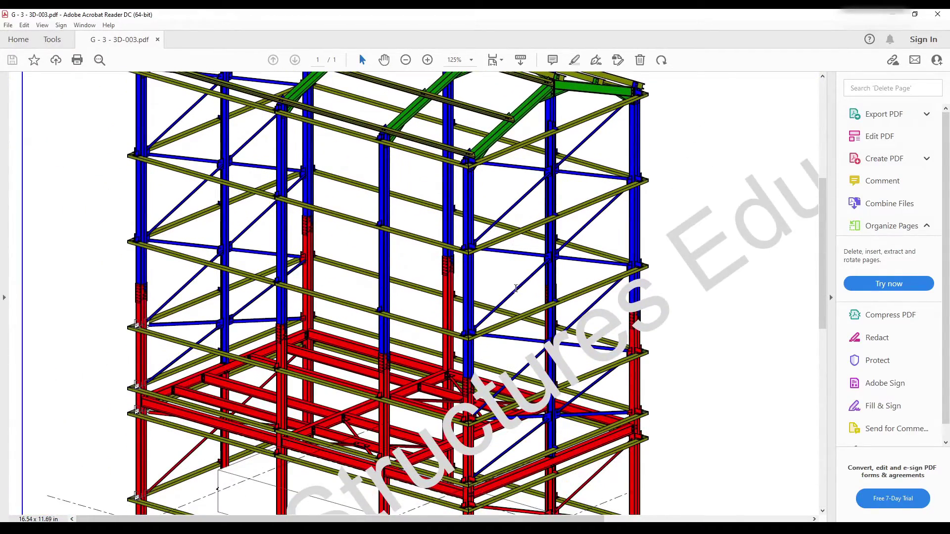
{"action": "scroll", "coordinate": [515, 288], "scroll_direction": "down", "scroll_amount": 3, "text": "ctrl"}
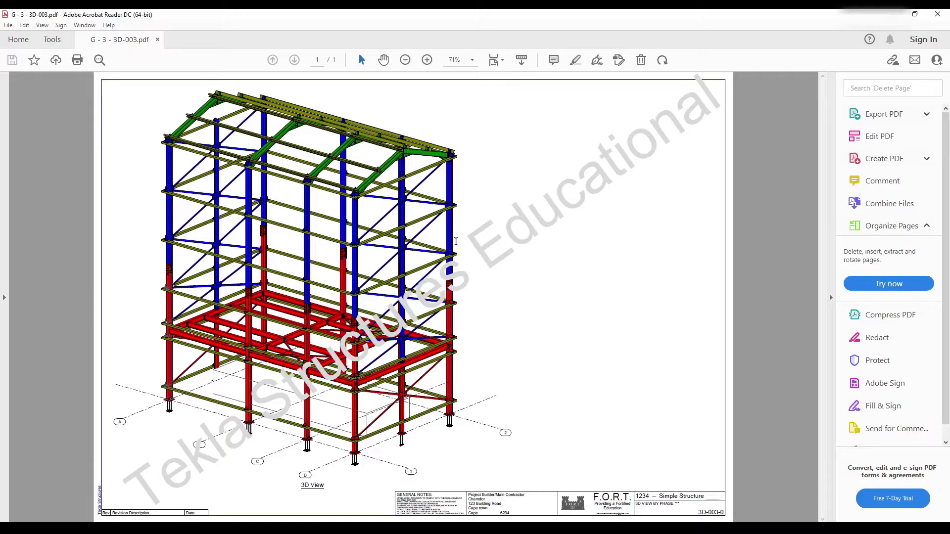
{"action": "left_click", "coordinate": [938, 17]}
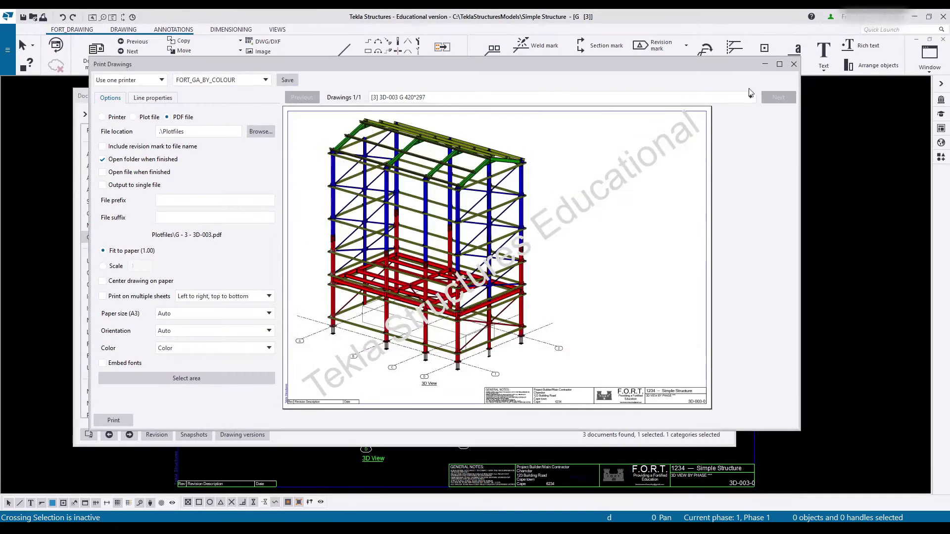
{"action": "left_click", "coordinate": [793, 64]}
{"action": "key", "text": "Escape"}
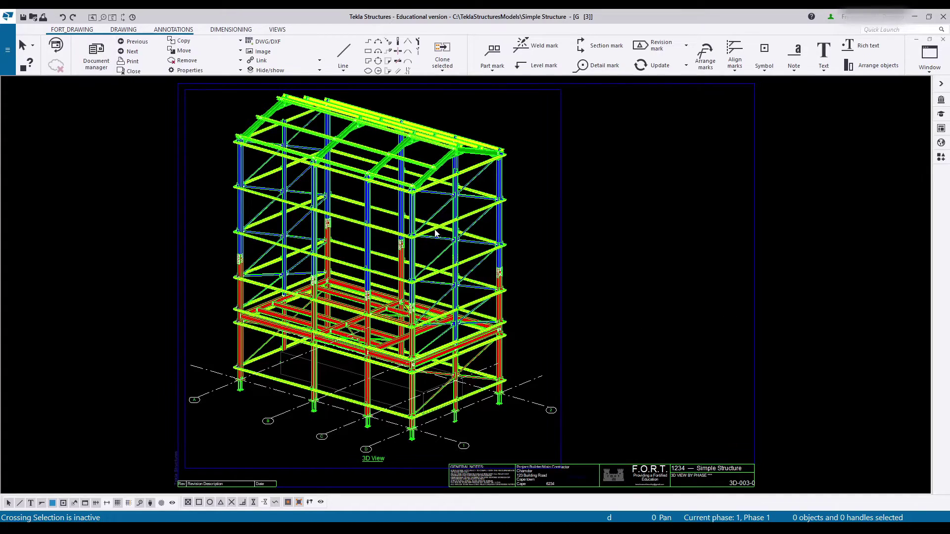
- Place a text object in the empty upper-right area of the drawing sheet and end the text command
{"action": "scroll", "coordinate": [722, 54], "scroll_direction": "down", "scroll_amount": 4}
{"action": "left_click", "coordinate": [587, 52]}
{"action": "left_click", "coordinate": [671, 95]}
{"action": "right_click", "coordinate": [661, 109]}
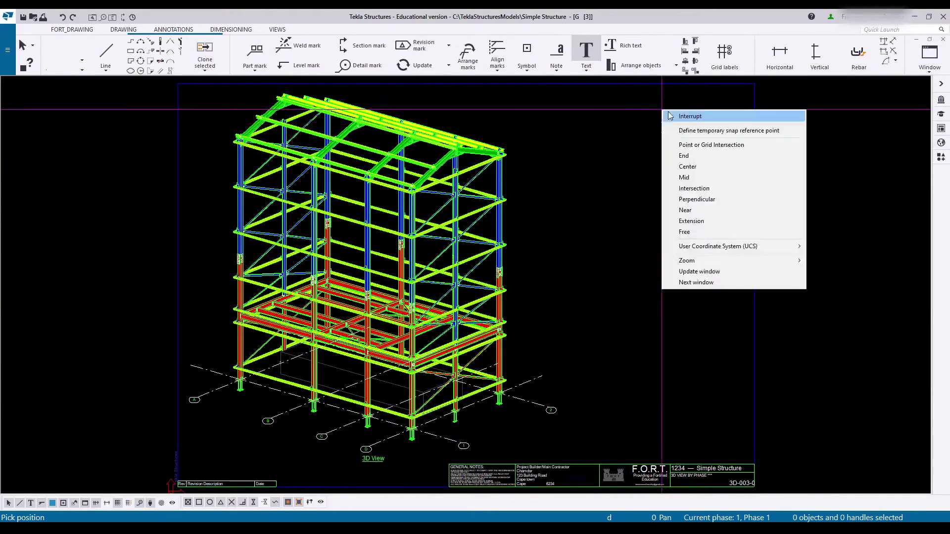
{"action": "left_click", "coordinate": [689, 117]}
{"action": "scroll", "coordinate": [689, 116], "scroll_direction": "up", "scroll_amount": 2}
{"action": "left_click", "coordinate": [602, 182]}
{"action": "key", "text": "ctrl+v"}
{"action": "key", "text": "Return"}
- Replace the placed text's content with the heading LEGEND followed by five lines reading PHASE 01 -
{"action": "double_click", "coordinate": [447, 127]}
{"action": "left_click_drag", "start_coordinate": [817, 174], "coordinate": [781, 181]}
{"action": "type", "text": "LEGEND"}
{"action": "key", "text": "Return"}
{"action": "type", "text": "PHASE 01 -"}
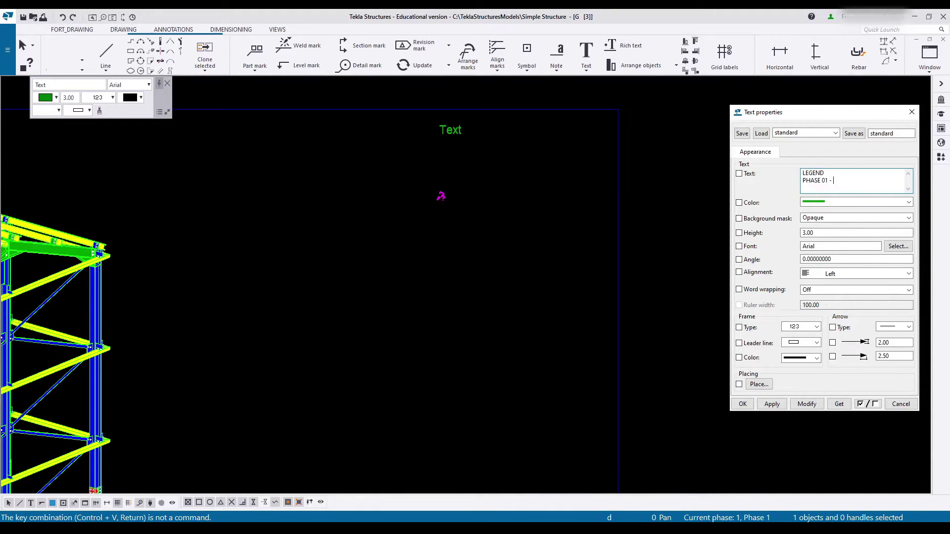
{"action": "key", "text": "Return"}
{"action": "key", "text": "ctrl+v"}
{"action": "key", "text": "Return"}
{"action": "key", "text": "ctrl+v"}
- Choose red as the text colour and renumber the repeated legend lines as phases 02 to 05
{"action": "left_click", "coordinate": [855, 203]}
{"action": "left_click", "coordinate": [831, 220]}
{"action": "left_click_drag", "start_coordinate": [852, 410], "coordinate": [852, 458]}
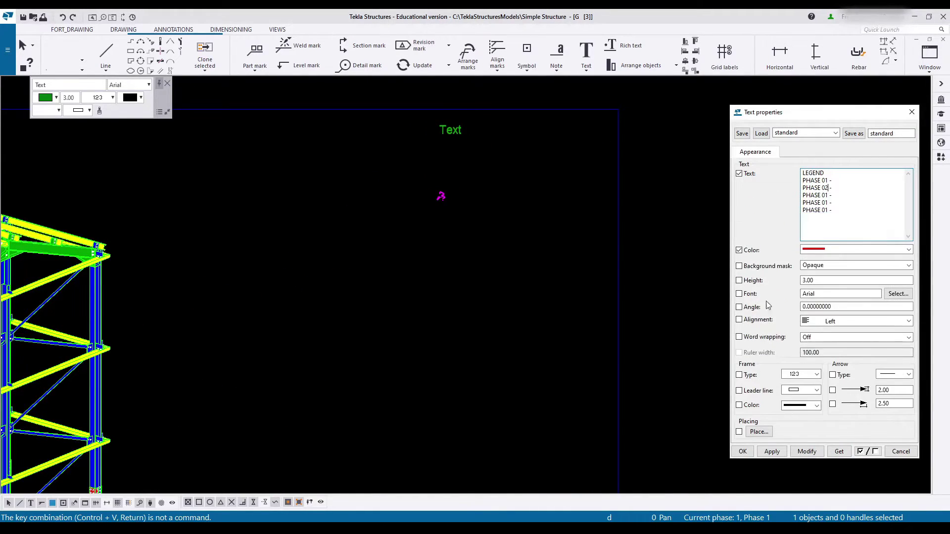
{"action": "left_click_drag", "start_coordinate": [731, 303], "coordinate": [666, 303]}
{"action": "type", "text": "2"}
{"action": "left_click_drag", "start_coordinate": [764, 188], "coordinate": [760, 195]}
{"action": "type", "text": "3"}
{"action": "key", "text": "Down"}
{"action": "key", "text": "BackSpace"}
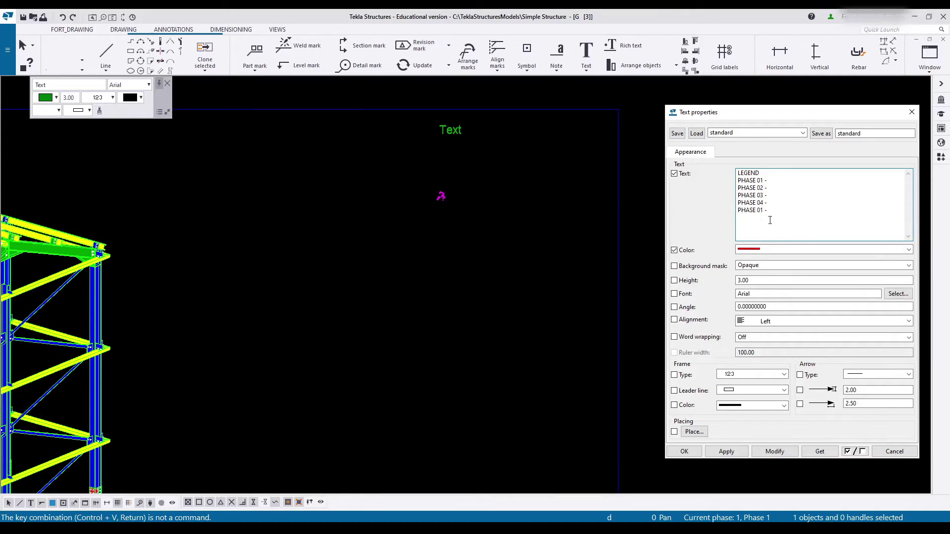
- Complete the legend lines for phases 01 to 05 with RED, BLUE, GREEN, YELLOW and ORANGE, and apply the text to the drawing
{"action": "left_click", "coordinate": [796, 188]}
{"action": "type", "text": "BLUE"}
{"action": "left_click", "coordinate": [796, 196]}
{"action": "type", "text": "GREEDELLOW"}
{"action": "key", "text": "Down"}
{"action": "type", "text": "ORANGE"}
{"action": "left_click", "coordinate": [775, 452]}
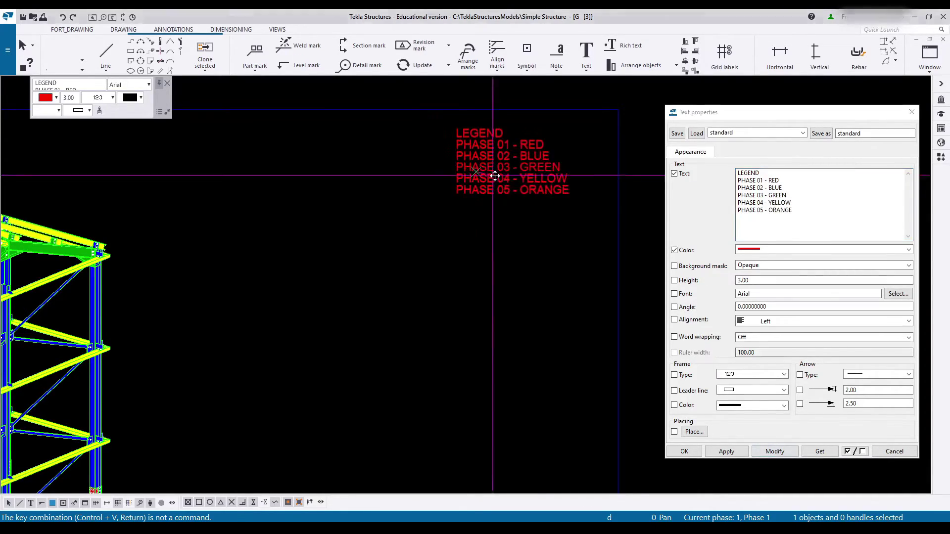
- Give the legend a rectangular frame and green text, apply the changes and close the text properties
{"action": "left_click", "coordinate": [752, 375]}
{"action": "left_click", "coordinate": [733, 390]}
{"action": "left_click", "coordinate": [774, 451]}
{"action": "left_click", "coordinate": [451, 301]}
{"action": "scroll", "coordinate": [452, 301], "scroll_direction": "down", "scroll_amount": 4}
{"action": "left_click", "coordinate": [912, 112]}
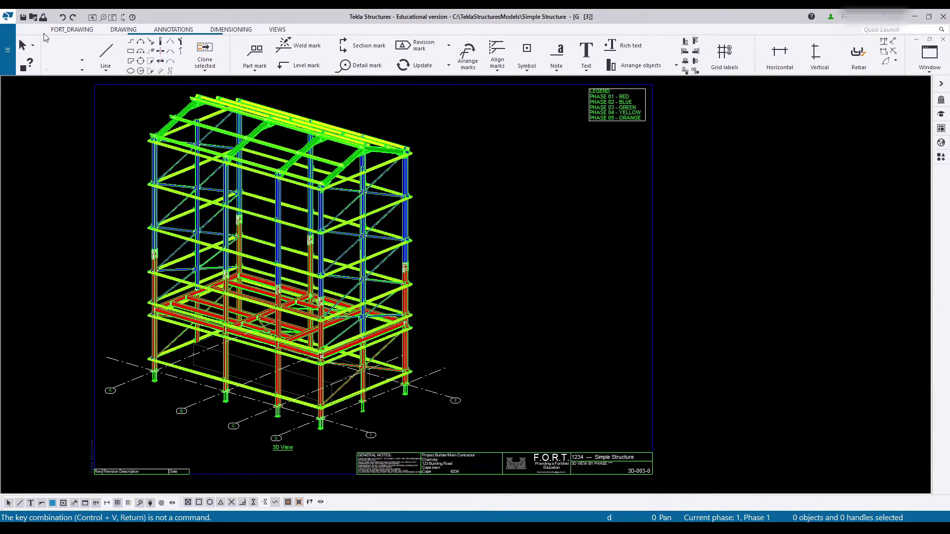
- Print the drawing with its legend to PDF in .\Plotfiles and open the resulting G - 3 - 3D-003.pdf
{"action": "left_click", "coordinate": [56, 32]}
{"action": "left_click", "coordinate": [129, 63]}
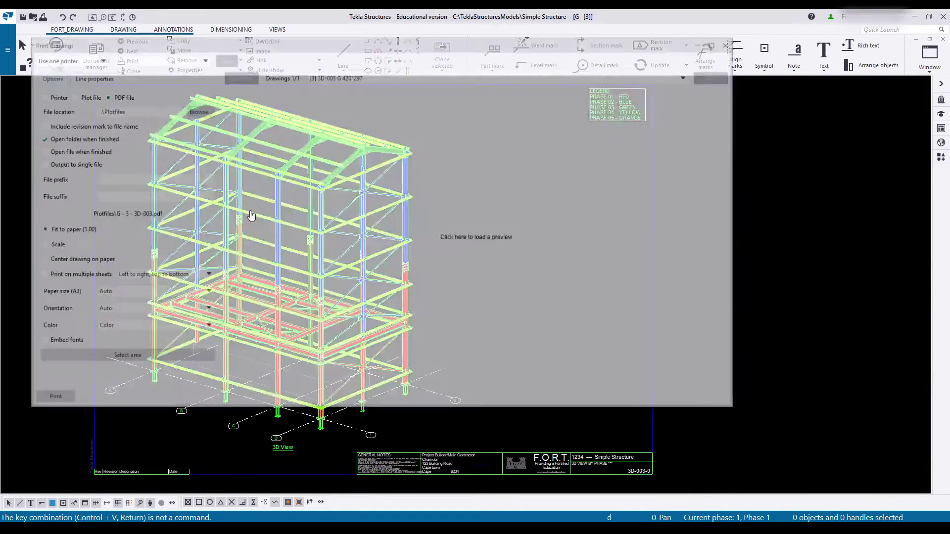
{"action": "left_click", "coordinate": [54, 399]}
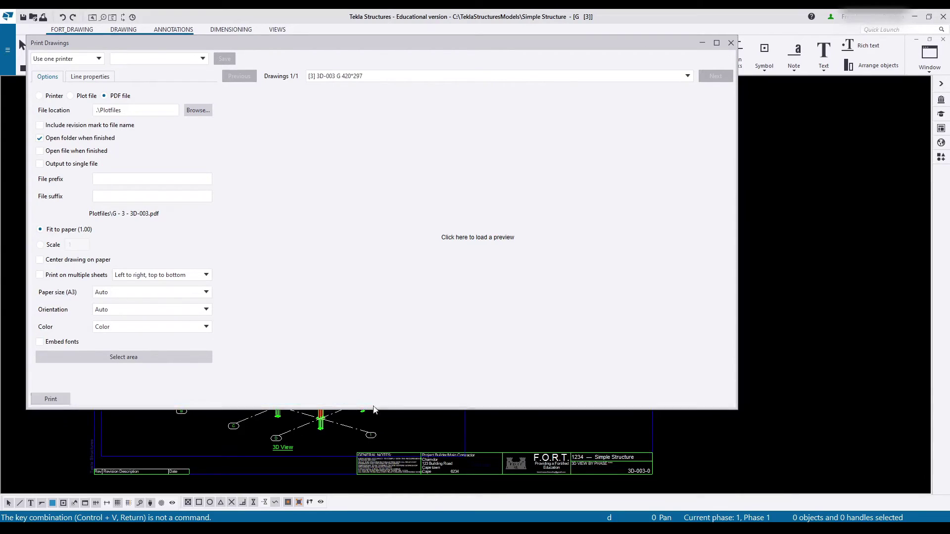
{"action": "double_click", "coordinate": [426, 199]}
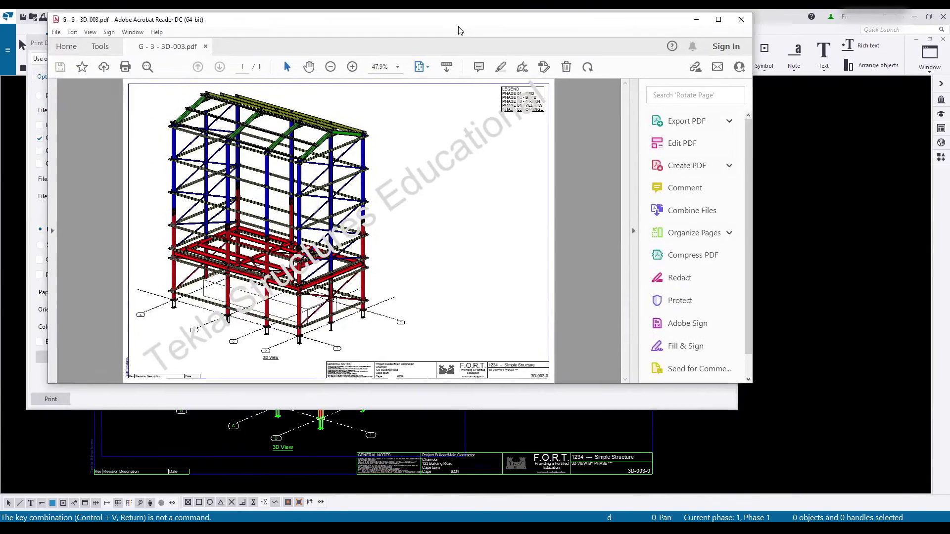